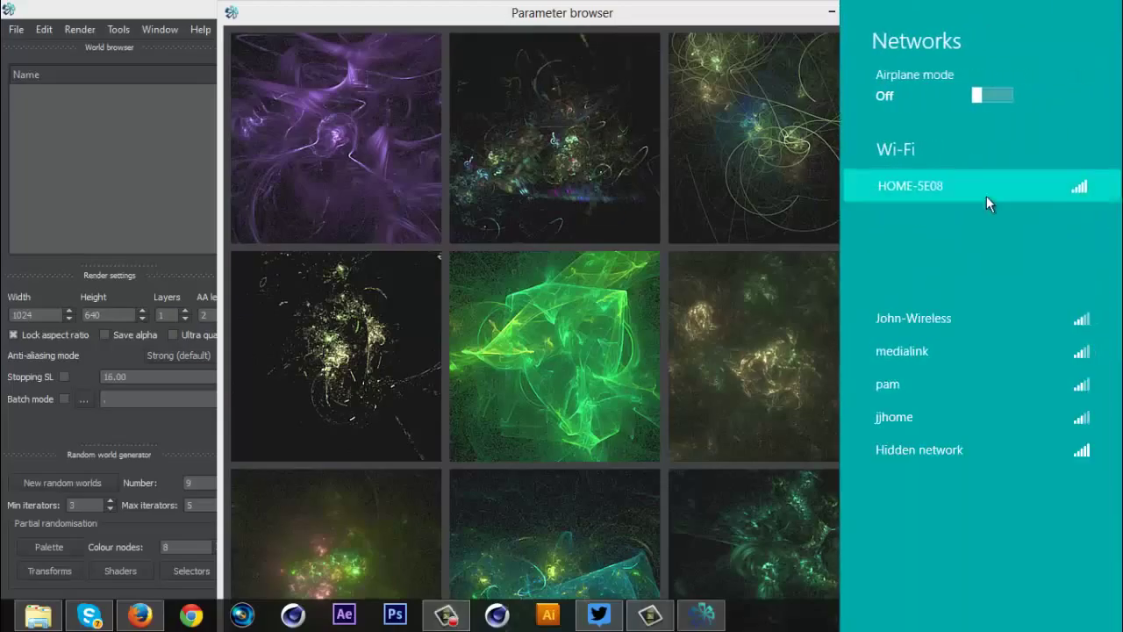
Connect to the HOME-5E08 Wi-Fi network and dismiss the Networks panel
{"action": "left_click", "coordinate": [1053, 279]}
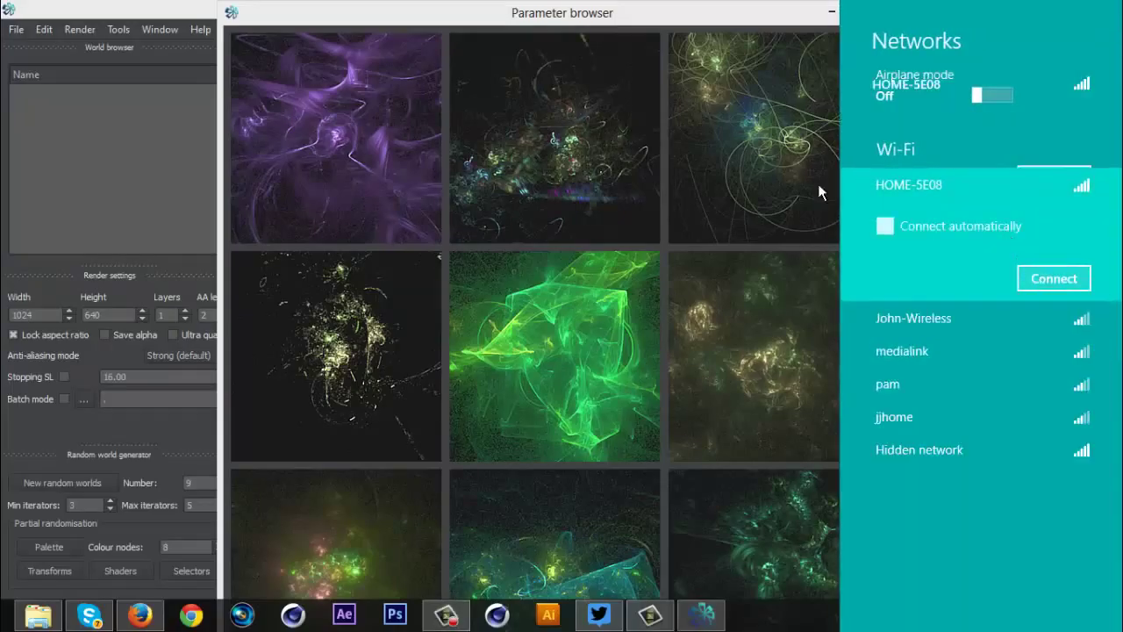
{"action": "left_click", "coordinate": [570, 19]}
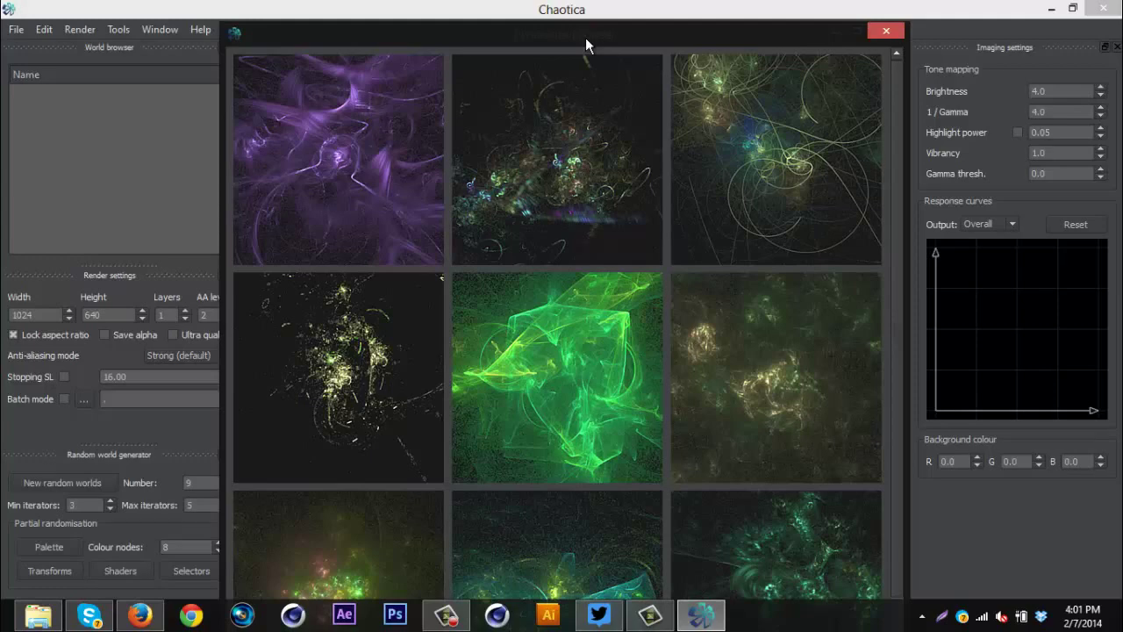
Page back and forth through the Qehzy sample fractal images in Photo Viewer, then close it
{"action": "left_click", "coordinate": [37, 615]}
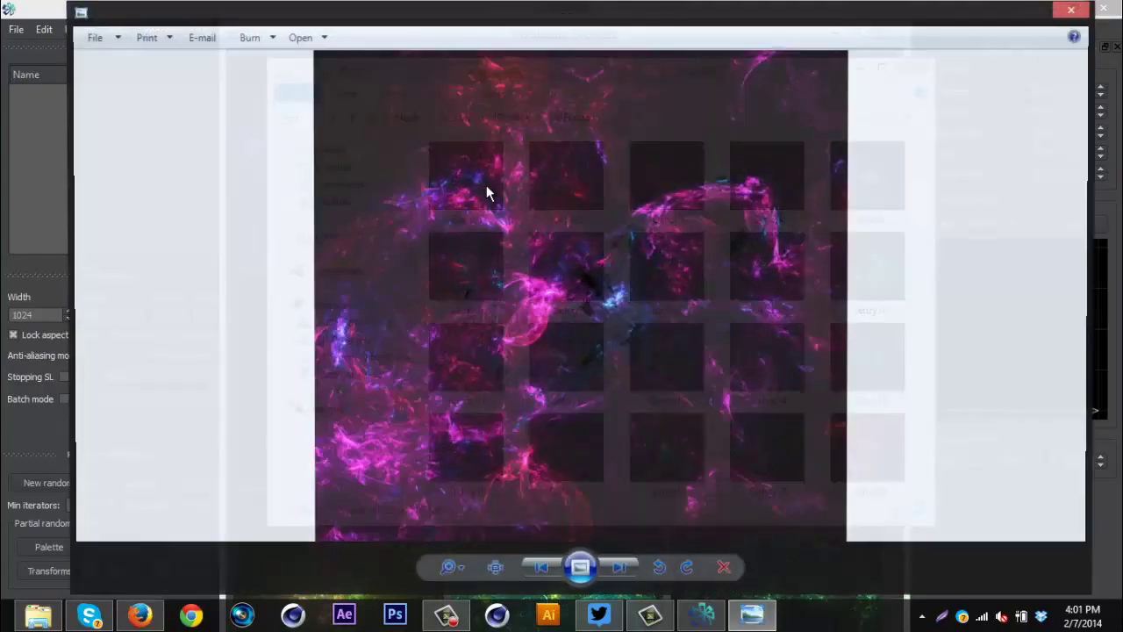
{"action": "key", "text": "Right"}
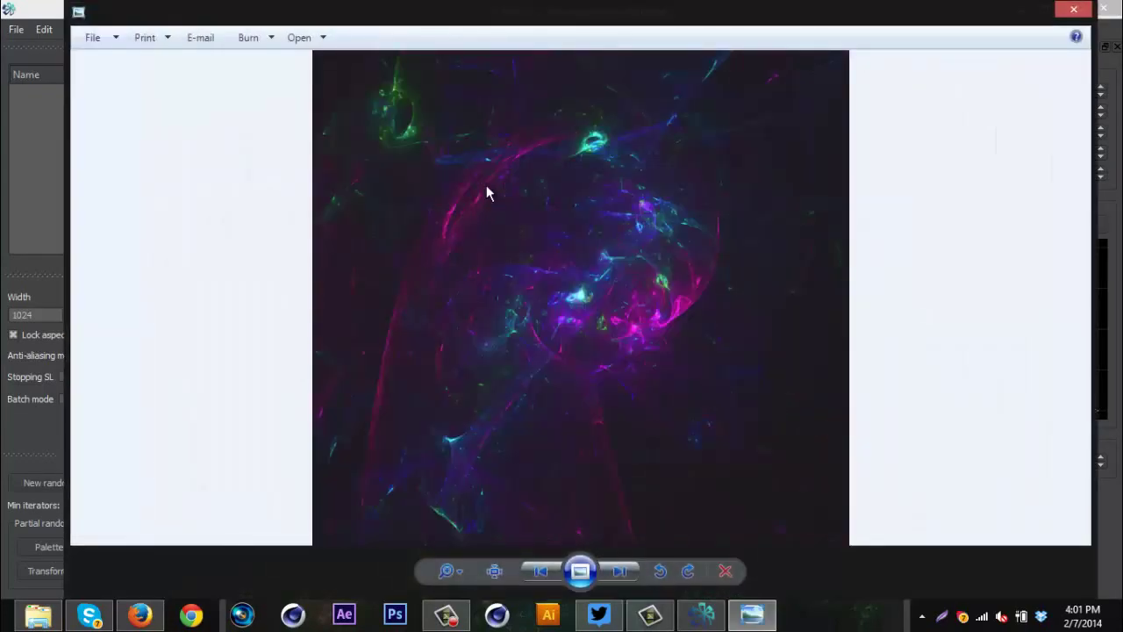
{"action": "key", "text": "Right"}
{"action": "key", "text": "Right"}
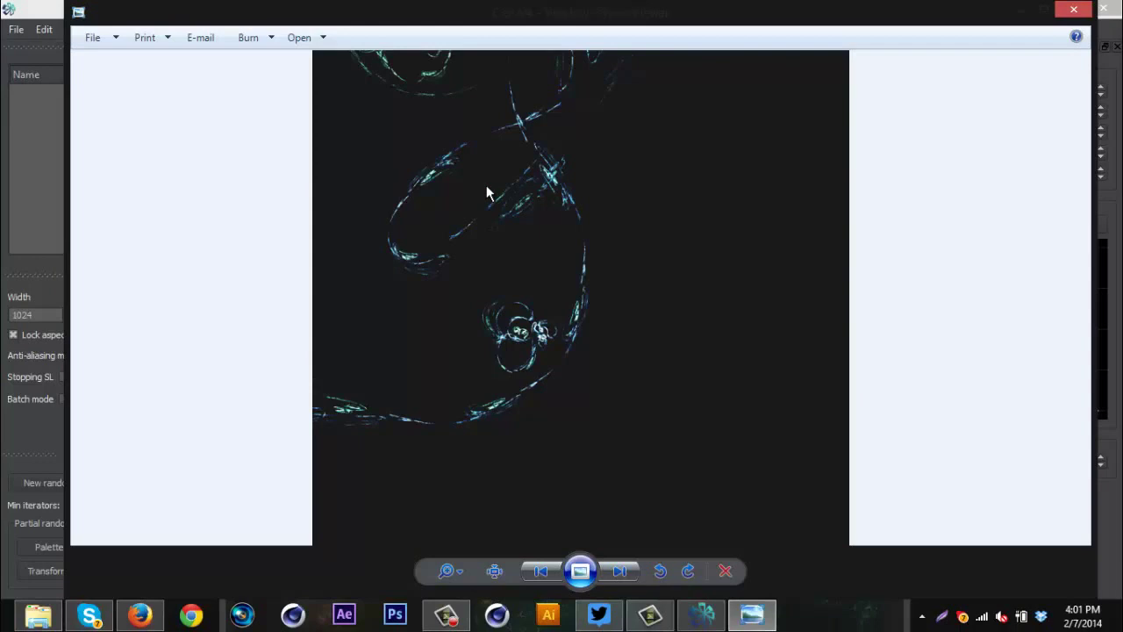
{"action": "key", "text": "Left"}
{"action": "key", "text": "Right"}
{"action": "key", "text": "Right"}
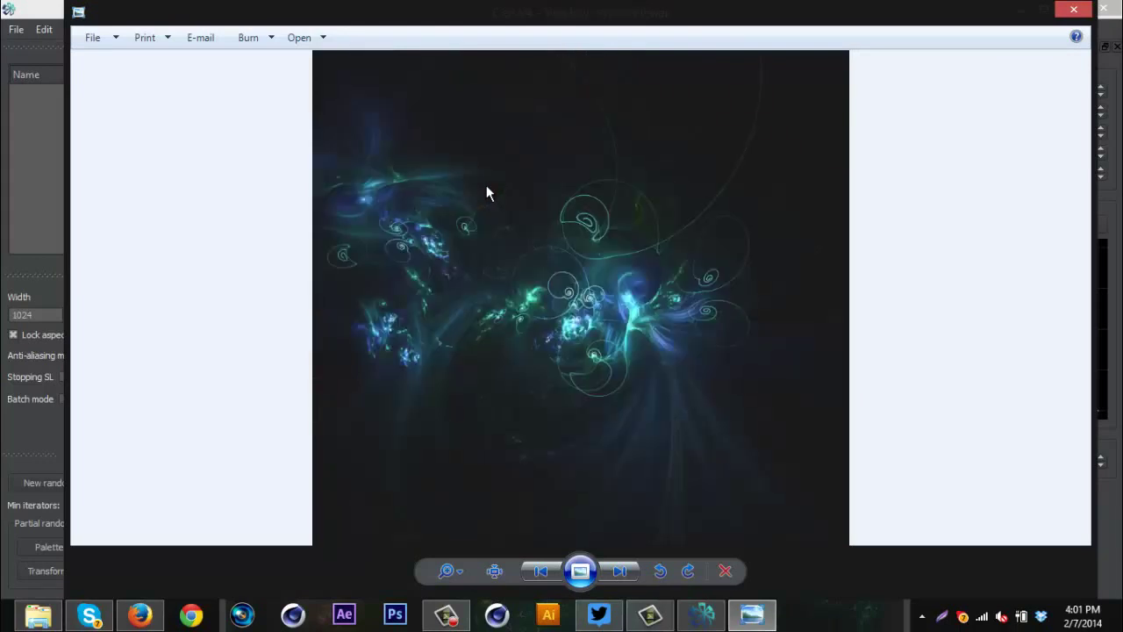
{"action": "key", "text": "Right"}
{"action": "key", "text": "Right"}
{"action": "key", "text": "Right"}
{"action": "key", "text": "Right"}
{"action": "key", "text": "Right"}
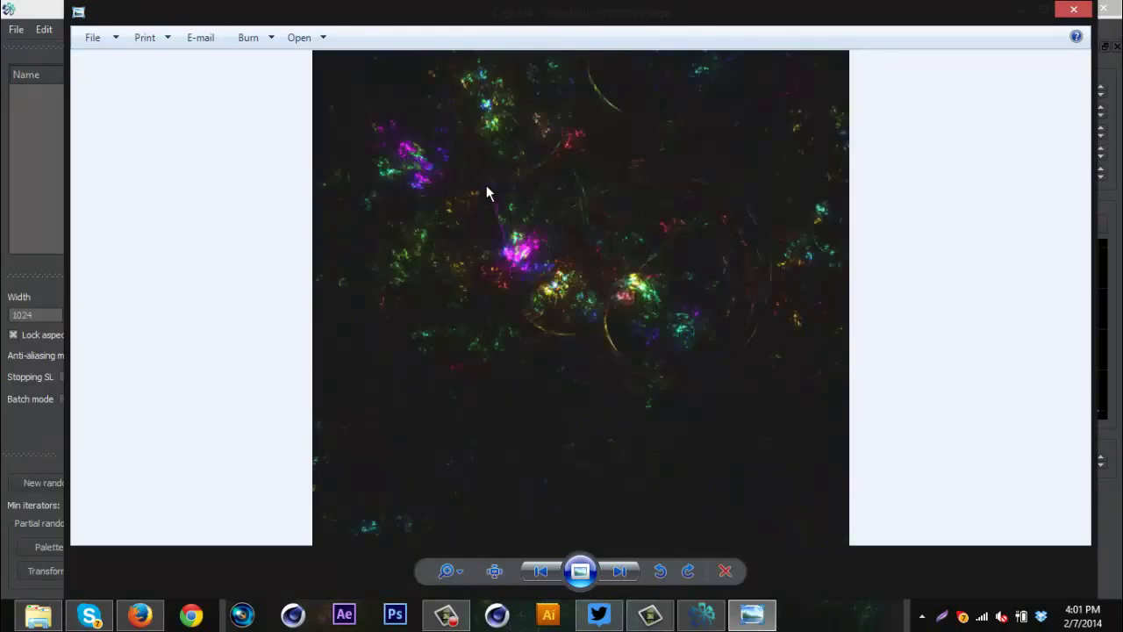
{"action": "key", "text": "Right"}
{"action": "key", "text": "Right"}
{"action": "key", "text": "Right"}
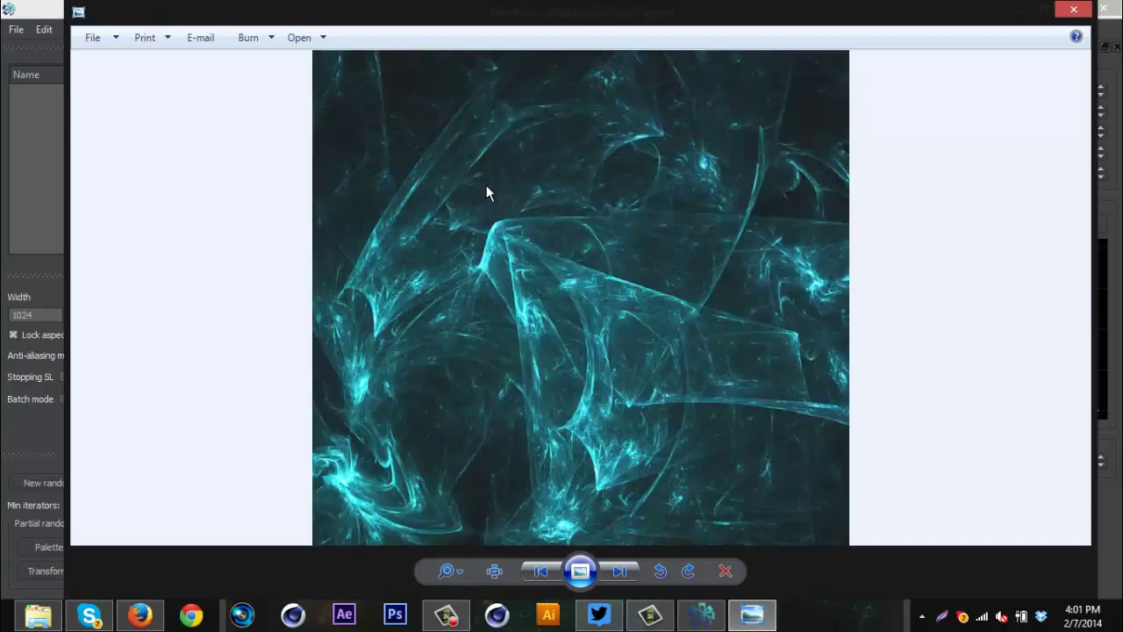
{"action": "key", "text": "Right"}
{"action": "key", "text": "Right"}
{"action": "key", "text": "Right"}
{"action": "key", "text": "Left"}
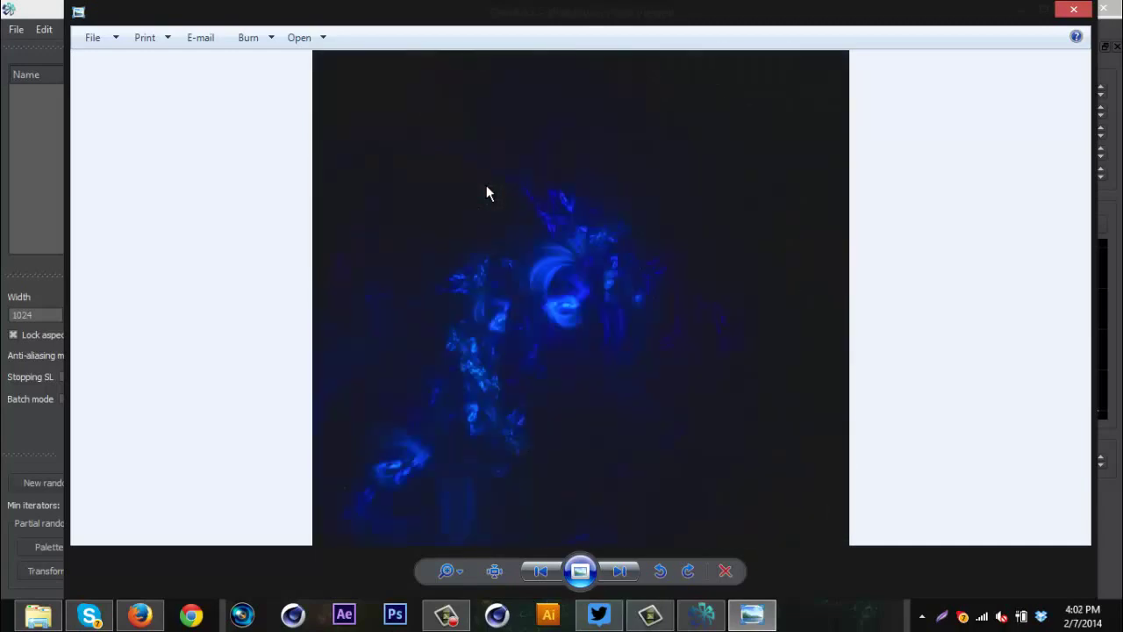
{"action": "key", "text": "Right"}
{"action": "key", "text": "Right"}
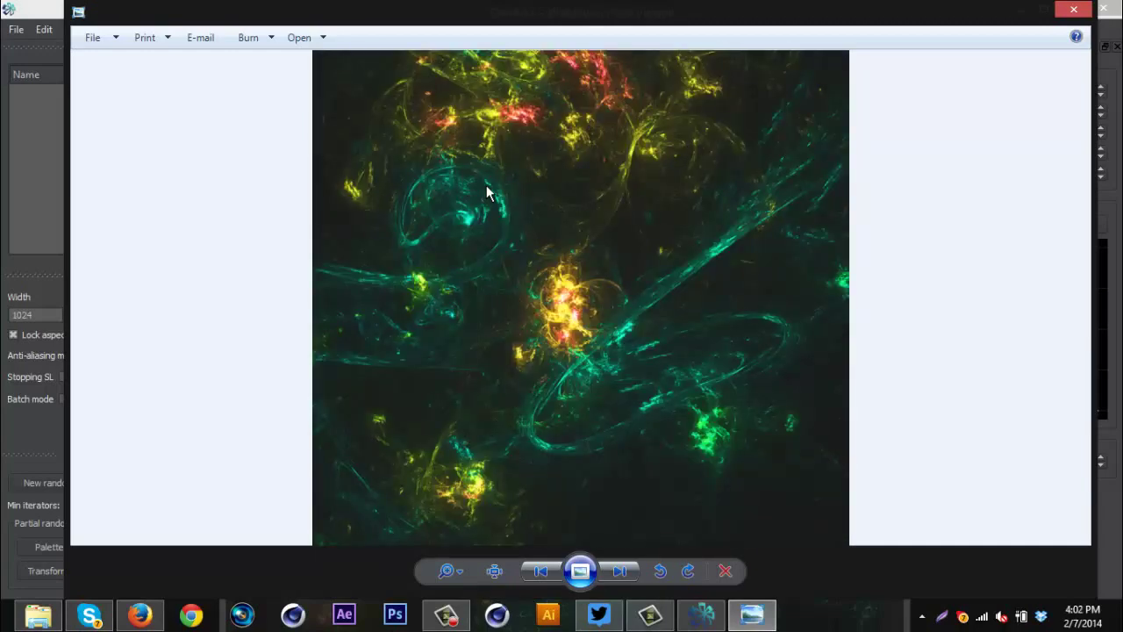
{"action": "key", "text": "Right"}
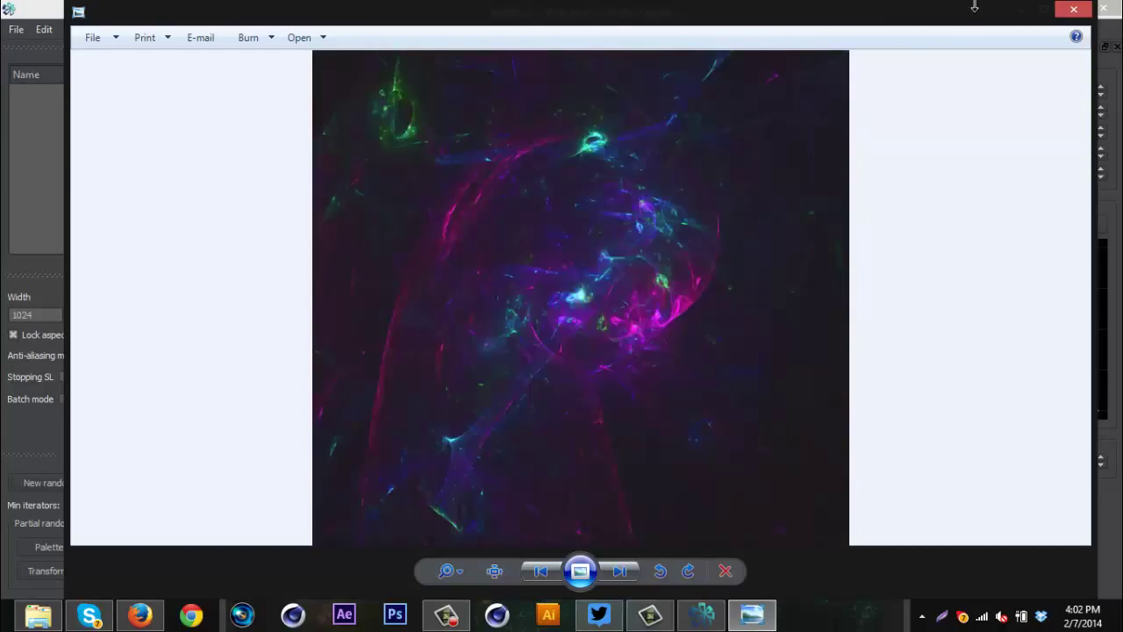
{"action": "left_click", "coordinate": [1073, 8]}
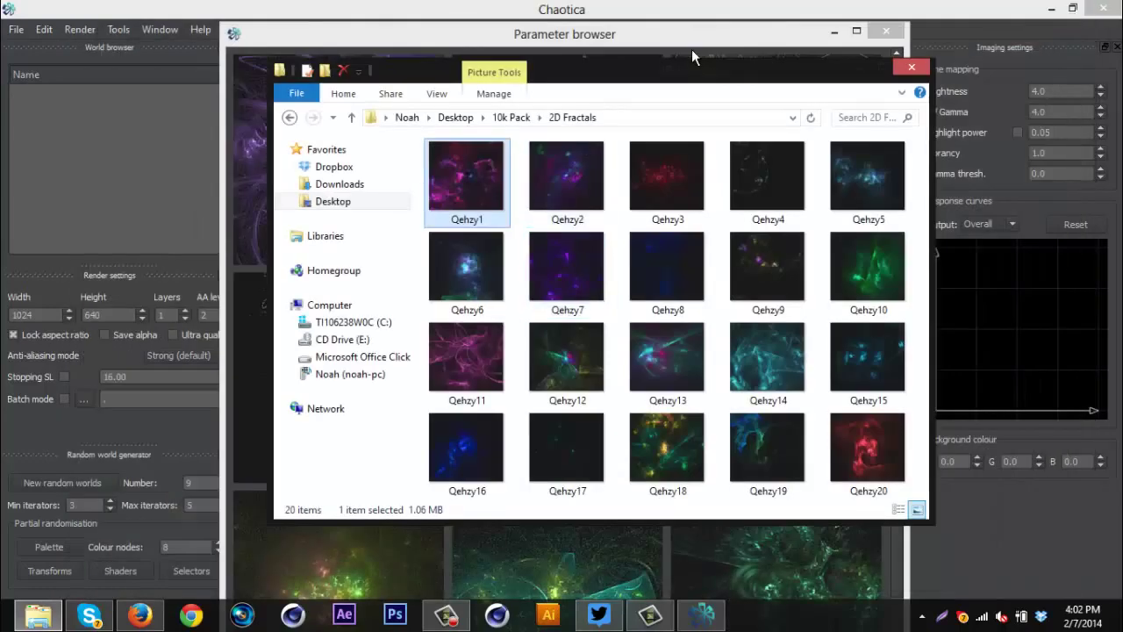
Bring Chaotica's random fractal previews back in front of the 2D Fractals folder
{"action": "left_click", "coordinate": [677, 33]}
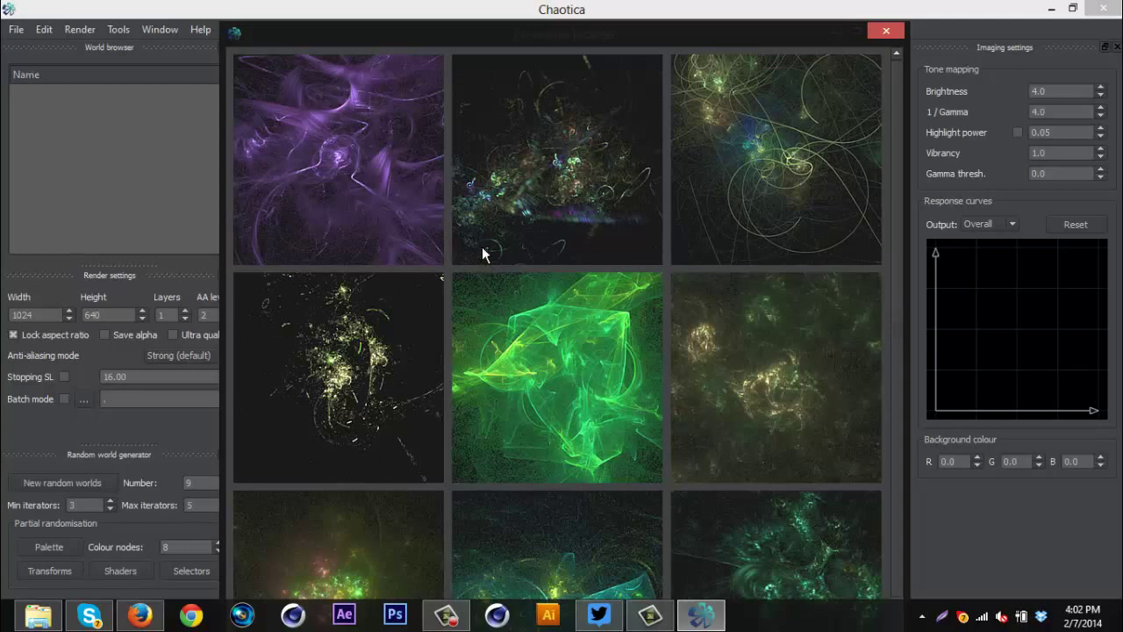
Lower the render width to 960
{"action": "left_click", "coordinate": [69, 313]}
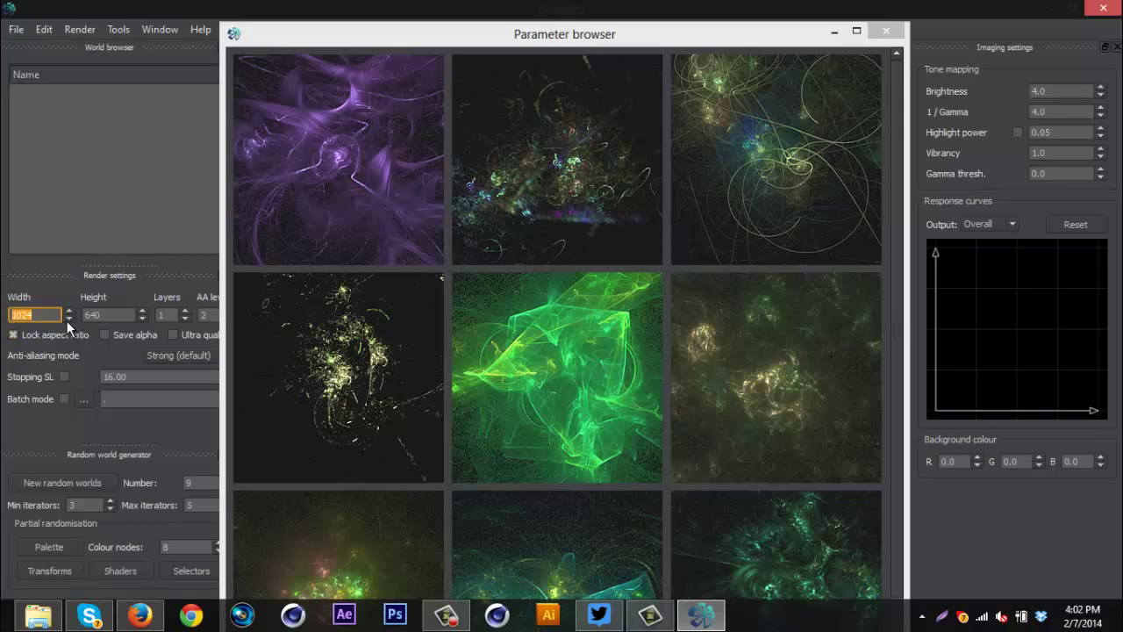
{"action": "left_click", "coordinate": [68, 319]}
{"action": "left_click", "coordinate": [67, 318]}
Generate four fresh batches of random fractal worlds
{"action": "left_click", "coordinate": [56, 484]}
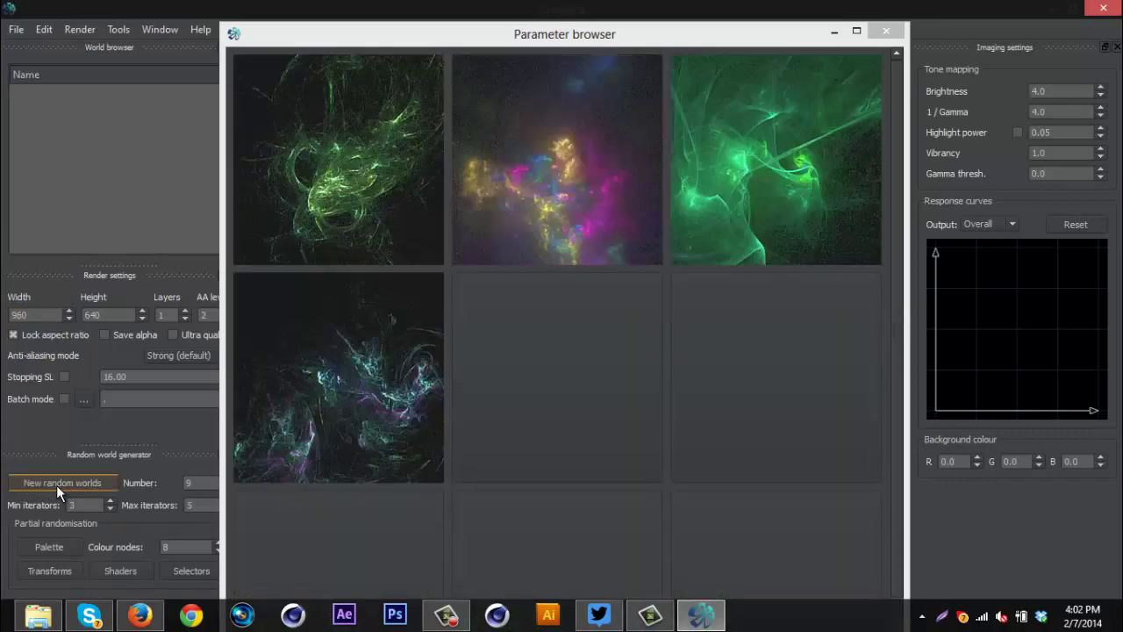
{"action": "left_click", "coordinate": [56, 484]}
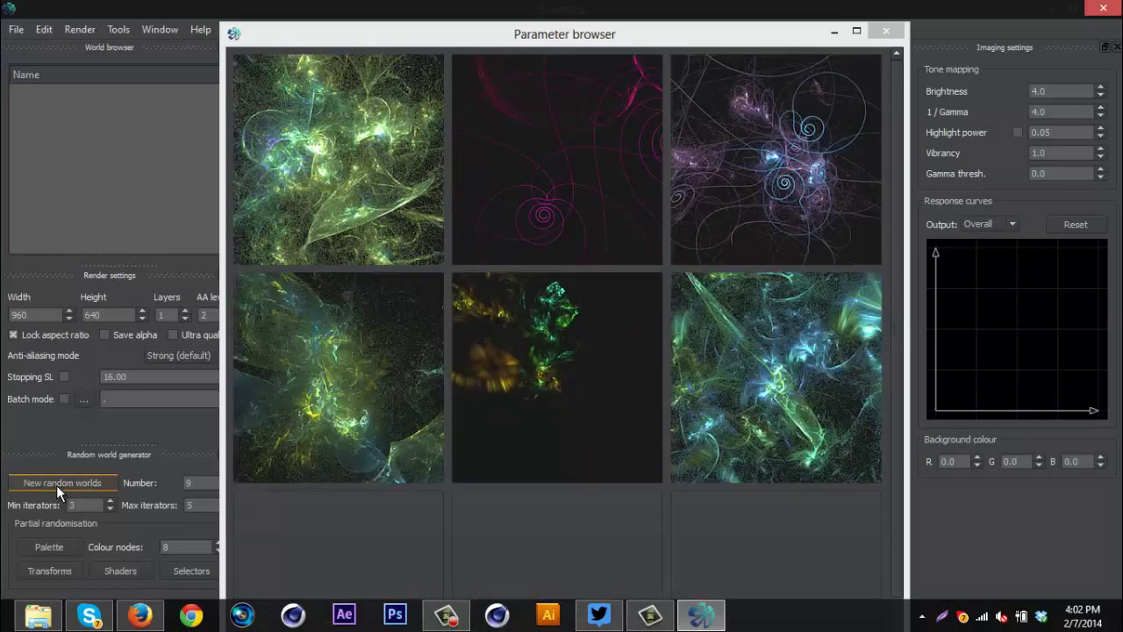
{"action": "left_click", "coordinate": [56, 485]}
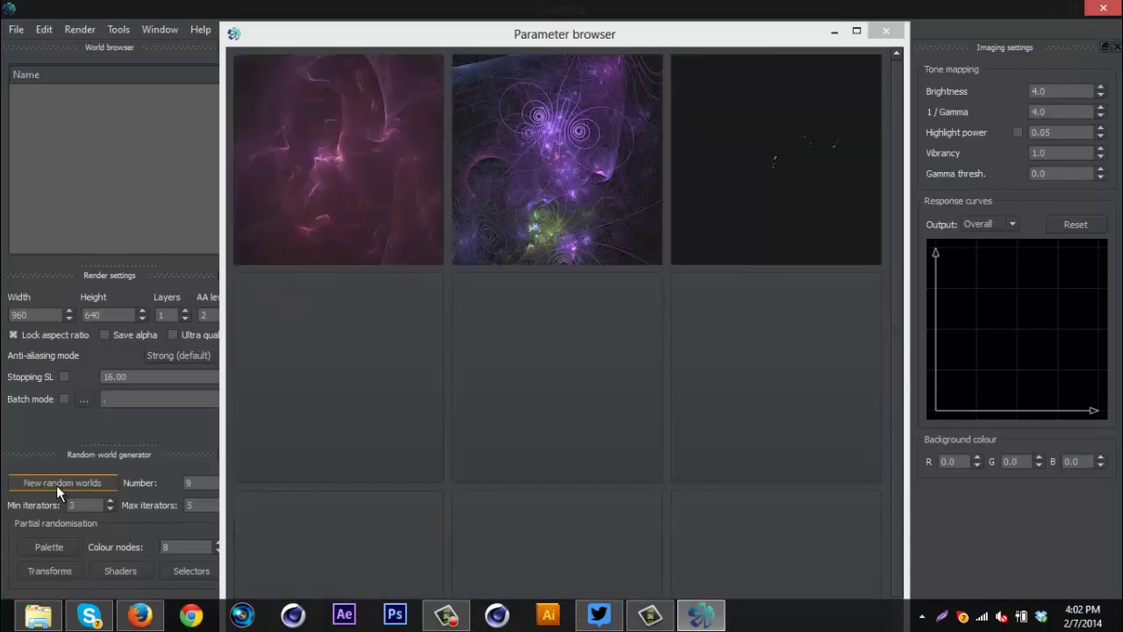
{"action": "left_click", "coordinate": [56, 484]}
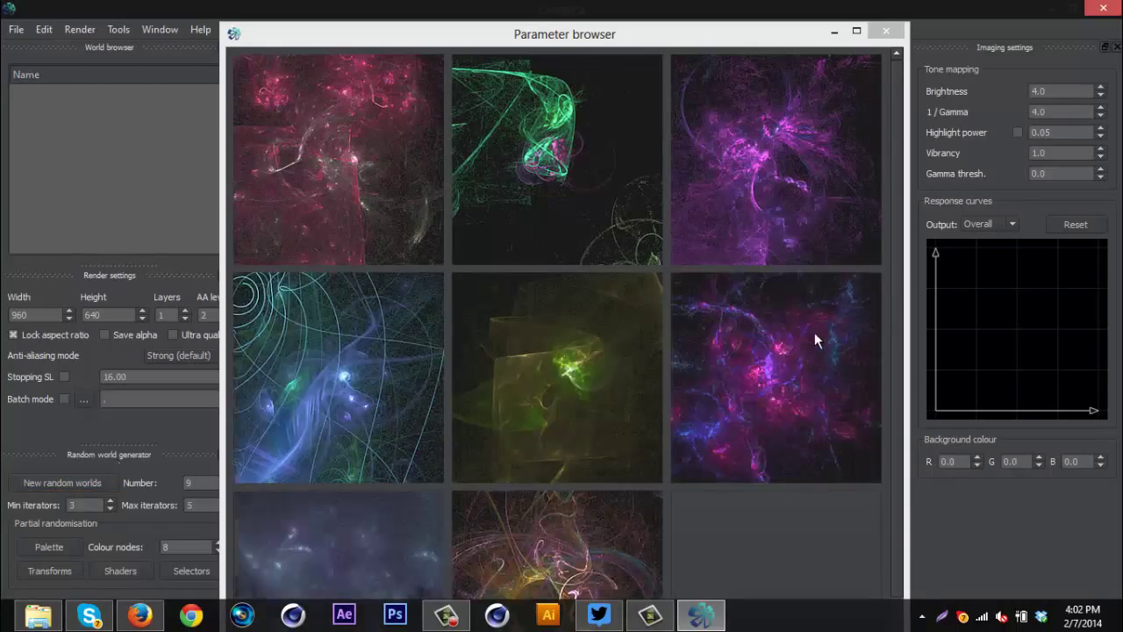
Load the purple-pink Random params 5 nebula and raise its render width to 1024 (1024×946)
{"action": "double_click", "coordinate": [799, 345]}
{"action": "left_click", "coordinate": [884, 32]}
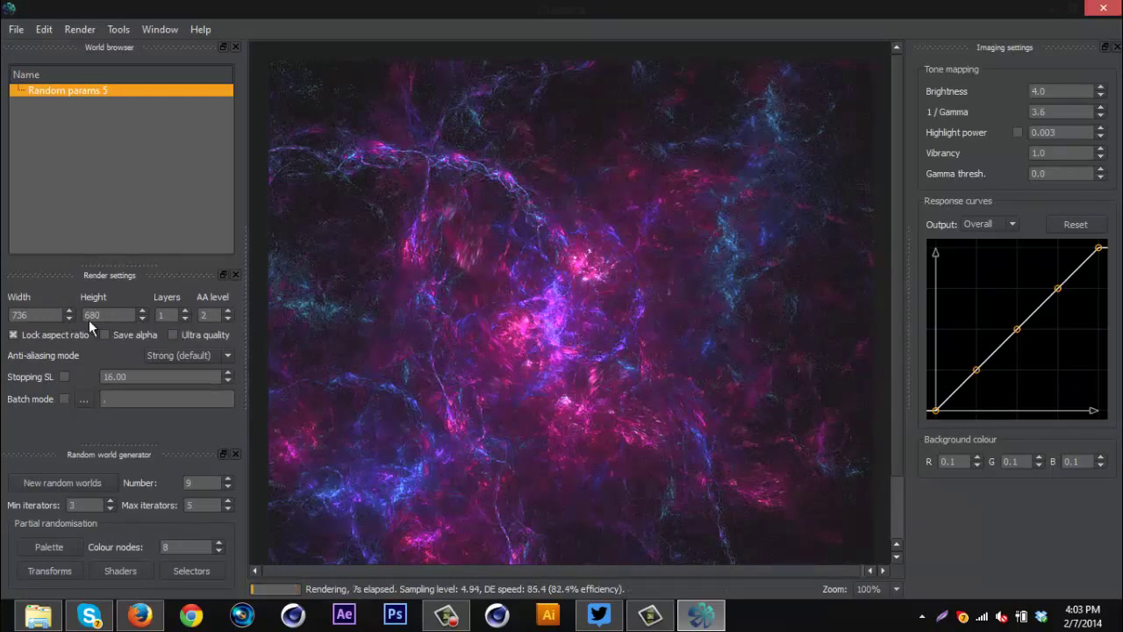
{"action": "left_click", "coordinate": [69, 309]}
{"action": "left_click", "coordinate": [69, 309]}
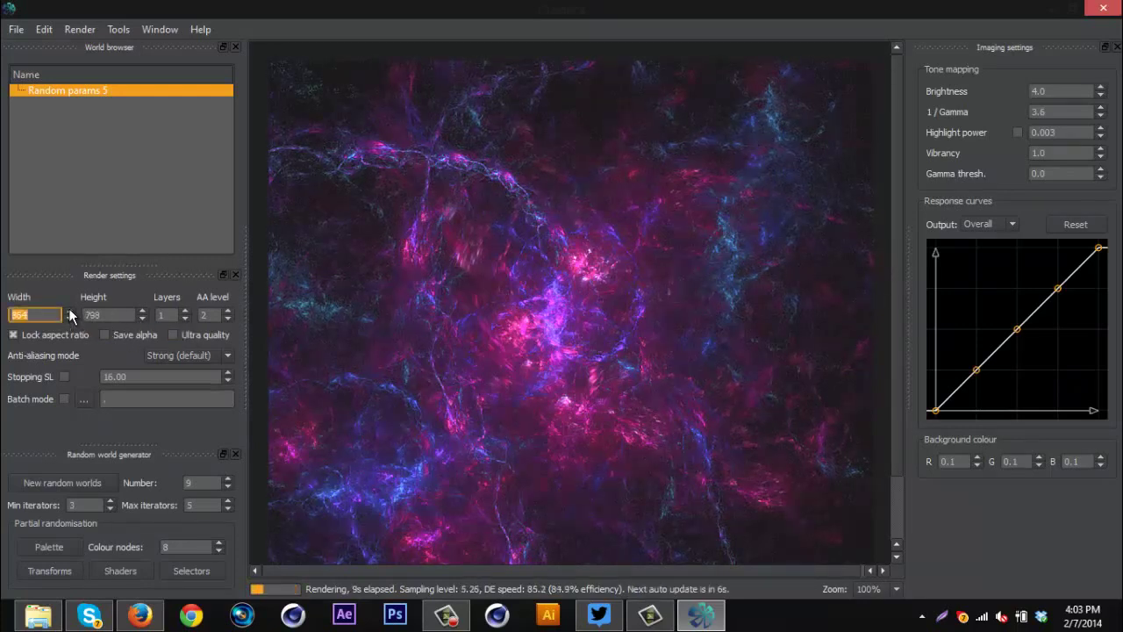
{"action": "left_click", "coordinate": [69, 310]}
{"action": "left_click", "coordinate": [68, 309]}
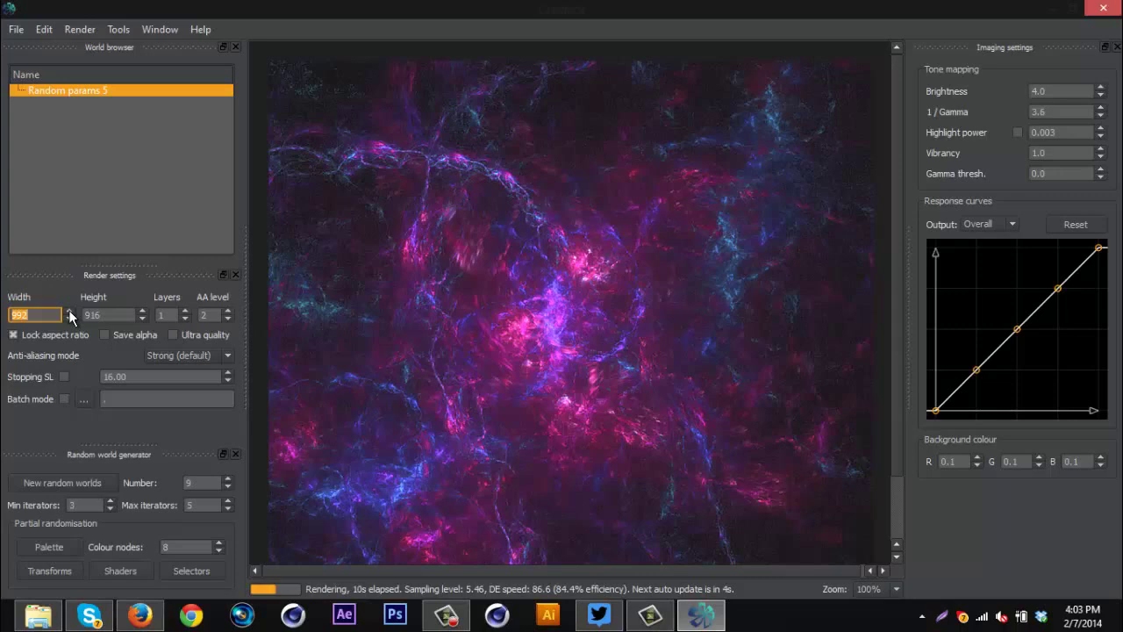
{"action": "left_click", "coordinate": [68, 309]}
Toggle Ultra quality off and back on so the nebula re-renders with ultra quality
{"action": "left_click", "coordinate": [175, 335]}
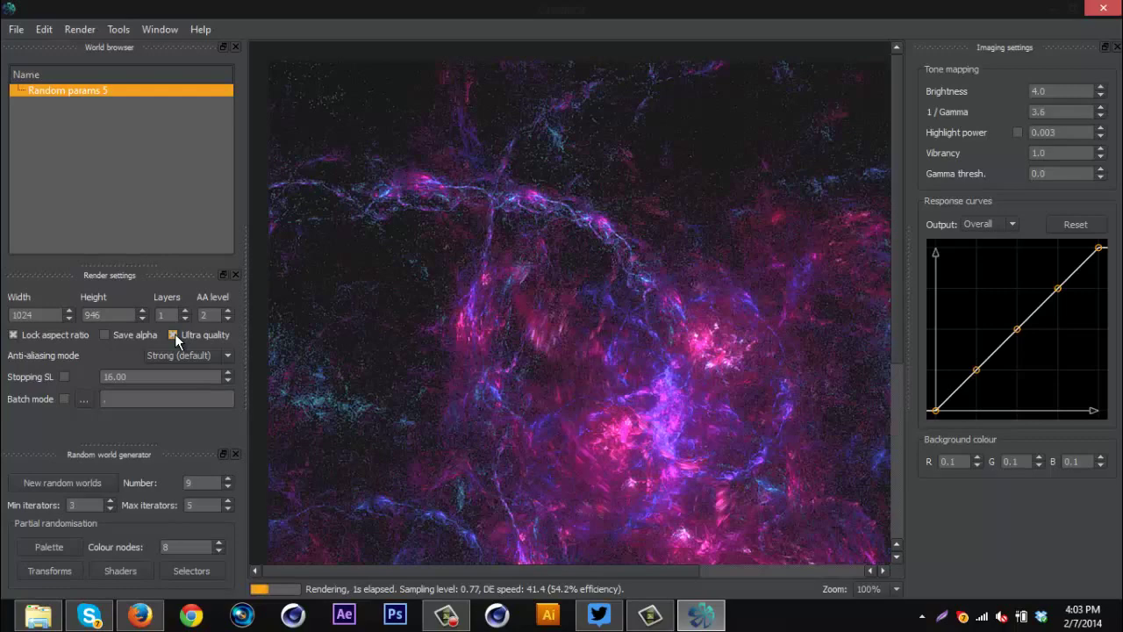
{"action": "left_click", "coordinate": [173, 335]}
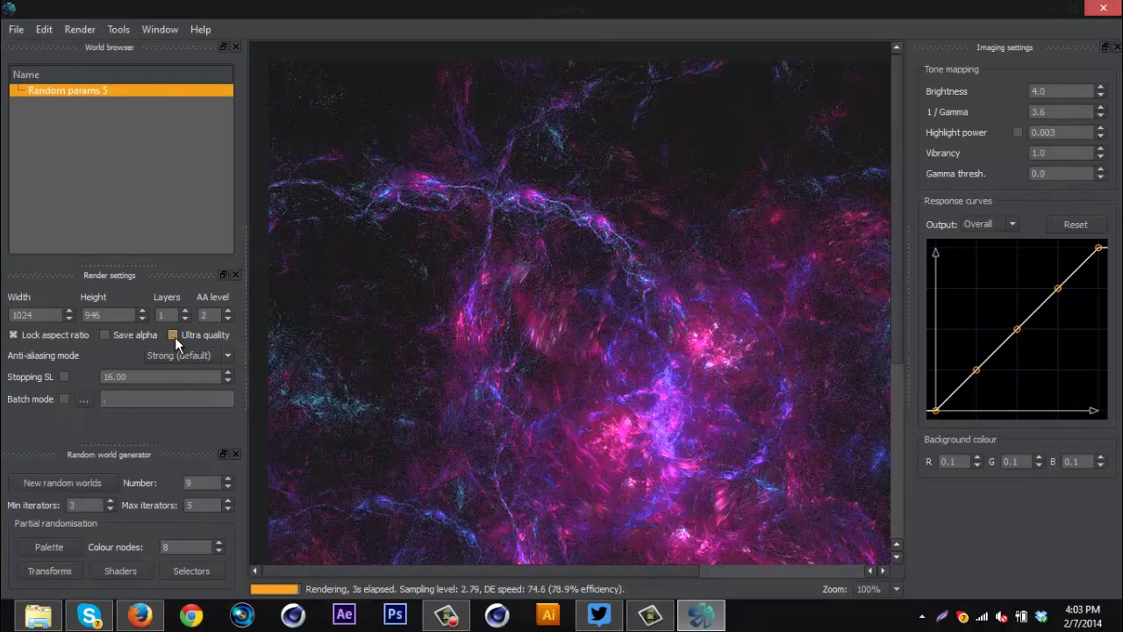
{"action": "left_click", "coordinate": [175, 336]}
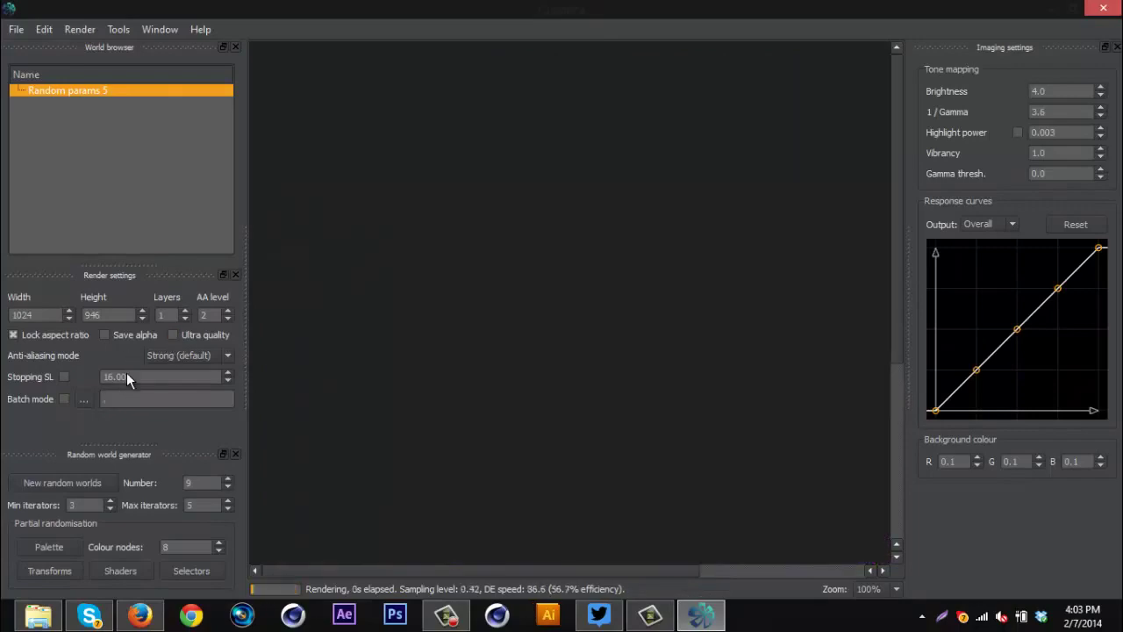
{"action": "left_click", "coordinate": [172, 335]}
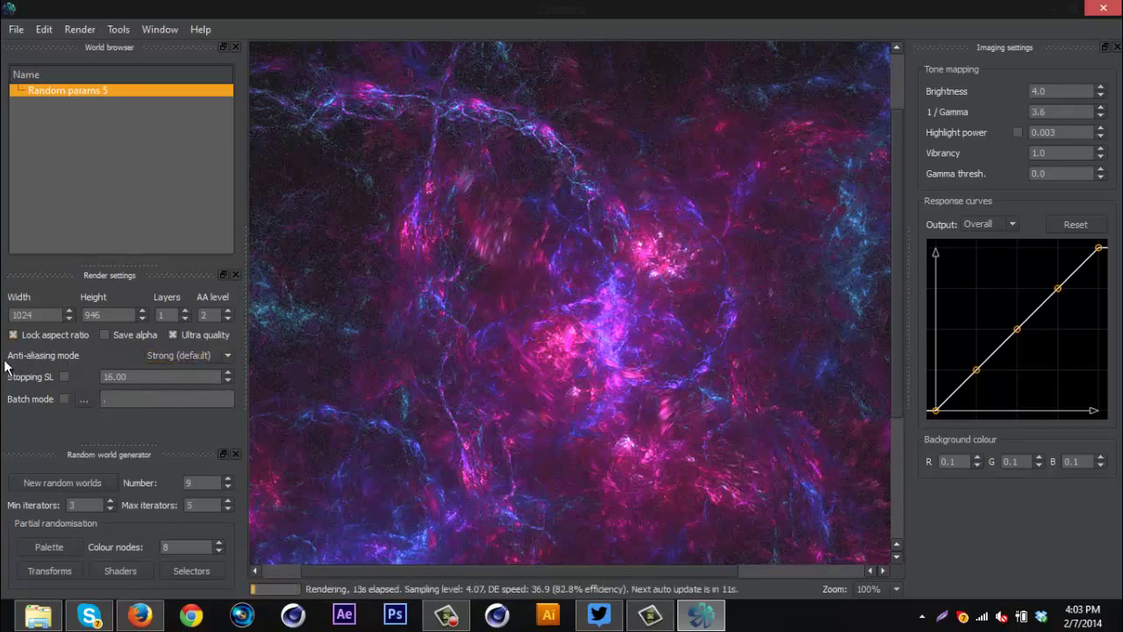
Switch anti-aliasing to Mitchell-Netravali and lower the filter blur
{"action": "left_click", "coordinate": [219, 354]}
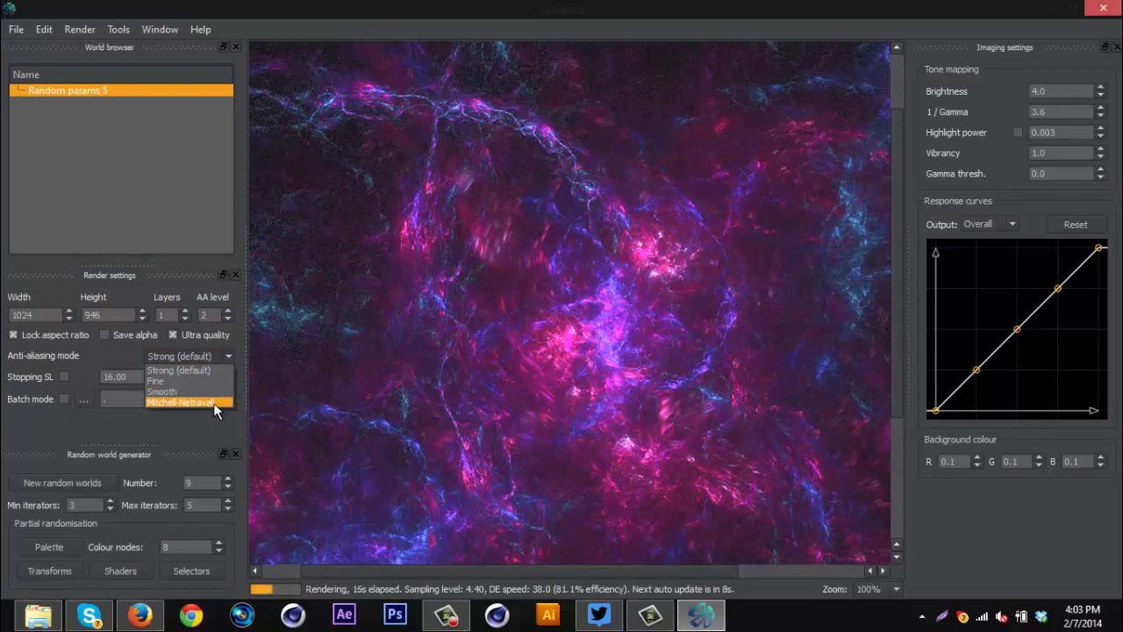
{"action": "left_click", "coordinate": [213, 403]}
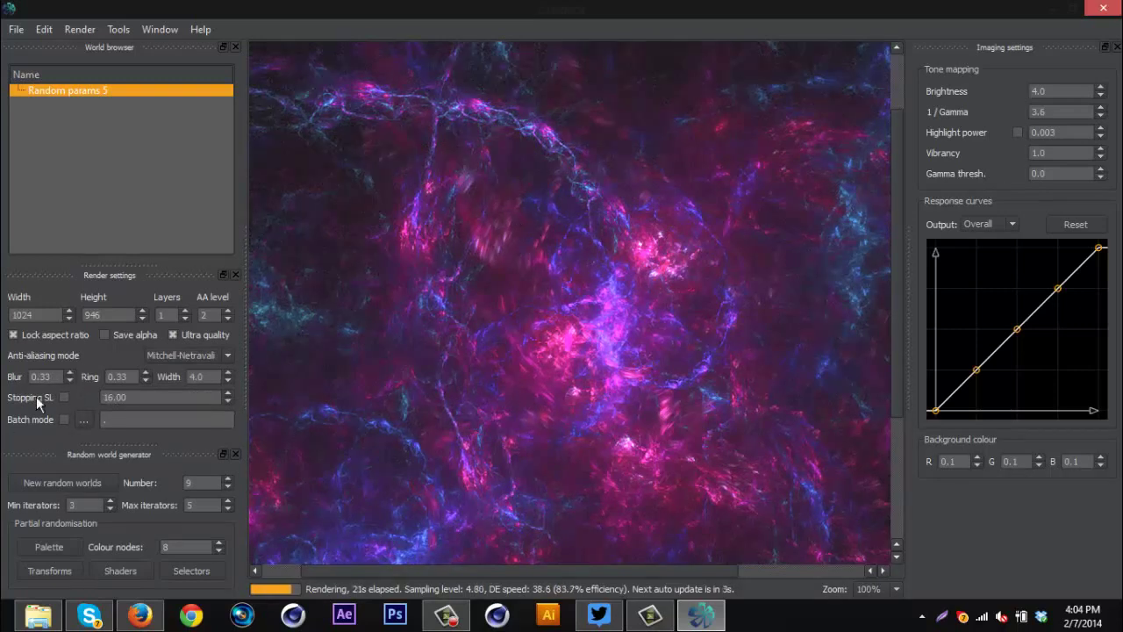
{"action": "left_click", "coordinate": [70, 378]}
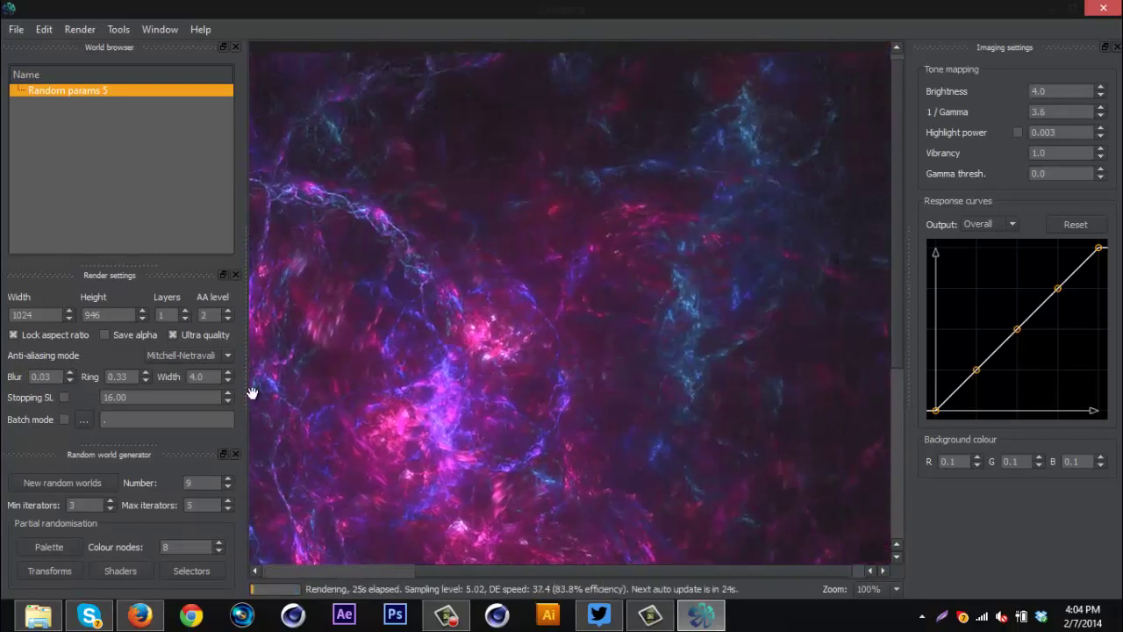
{"action": "left_click_drag", "start_coordinate": [252, 393], "coordinate": [489, 321]}
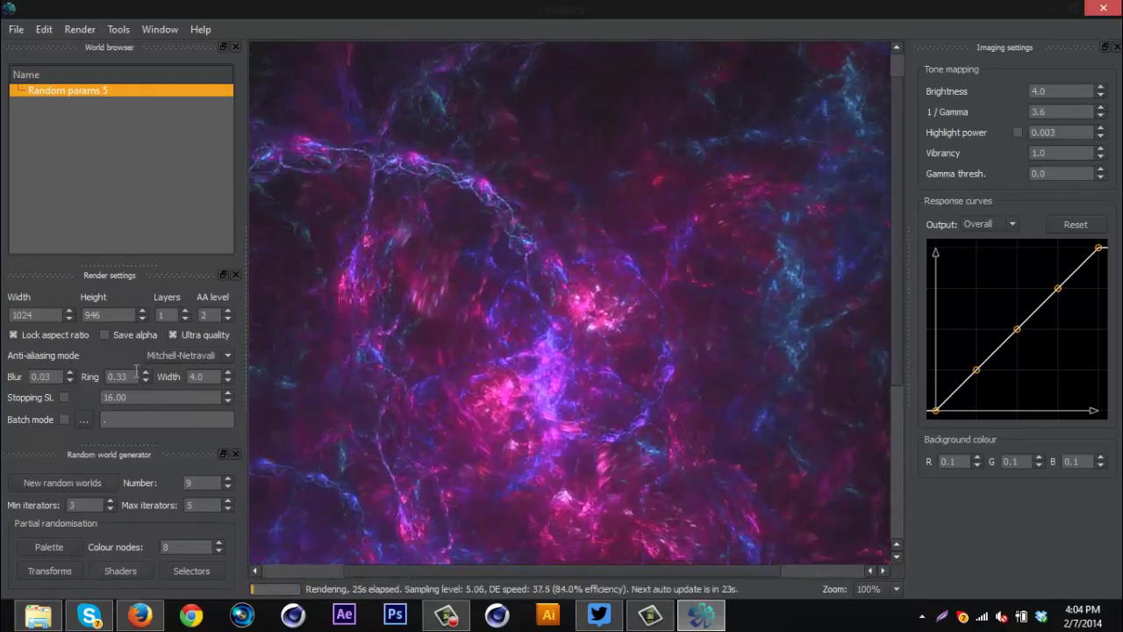
Tune the filter to ring 0.33, width 3.8 and blur 0.23
{"action": "left_click", "coordinate": [147, 379]}
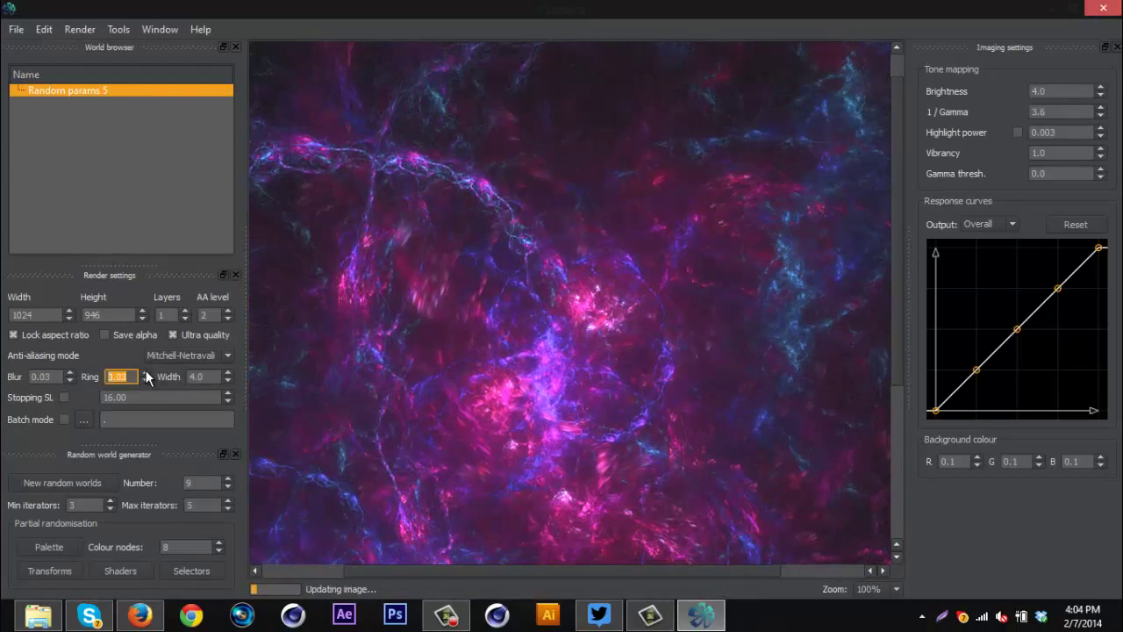
{"action": "left_click", "coordinate": [145, 371]}
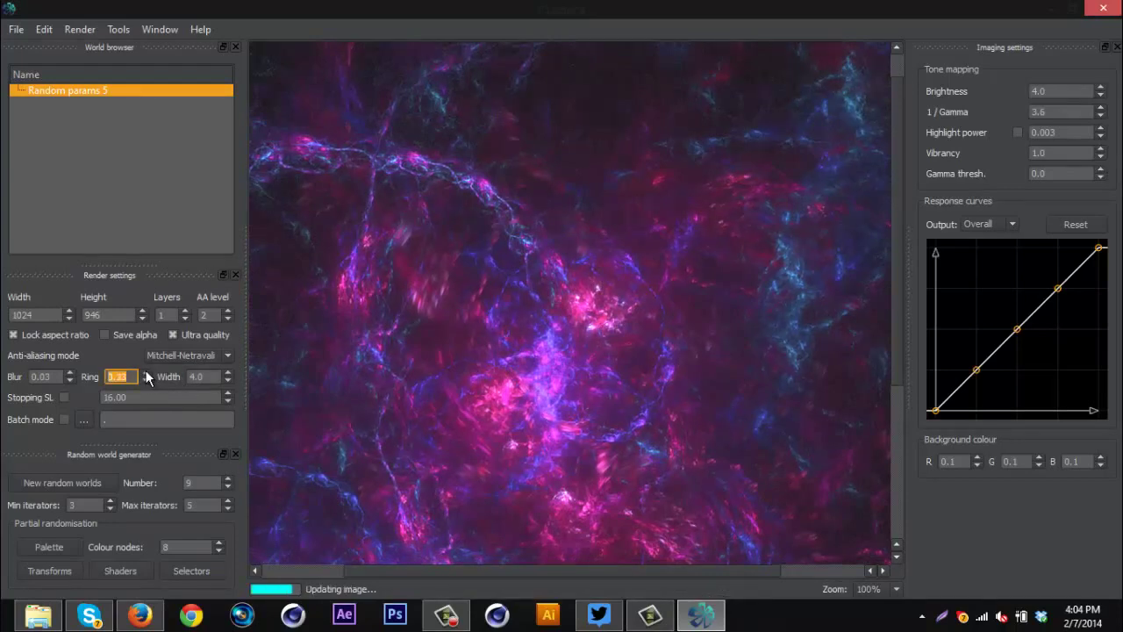
{"action": "left_click", "coordinate": [225, 381]}
{"action": "left_click", "coordinate": [225, 381]}
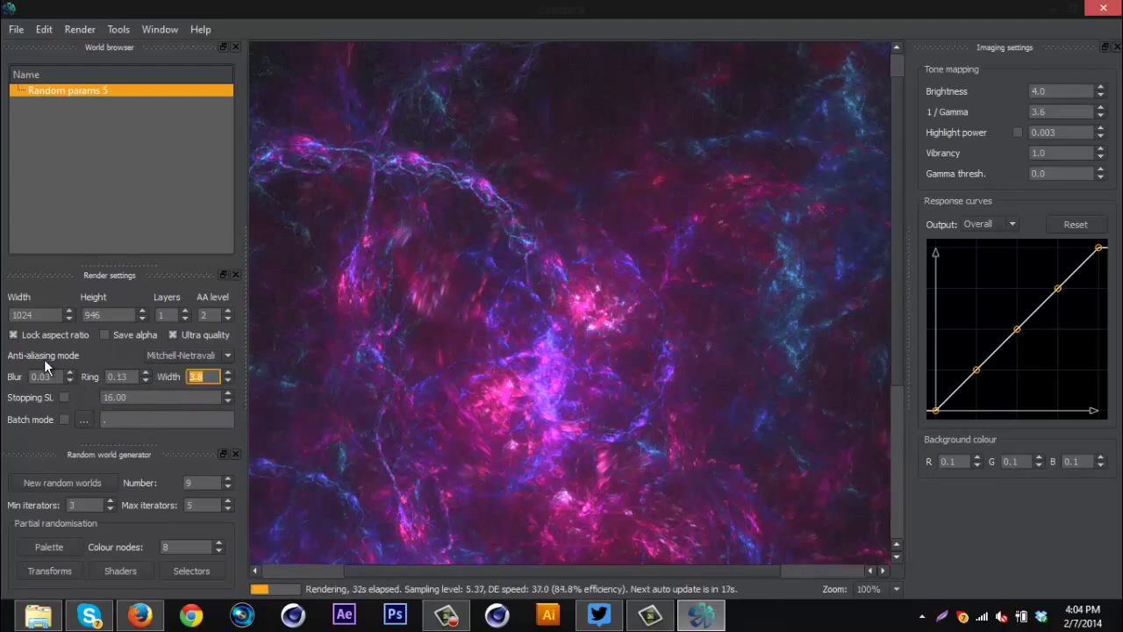
{"action": "left_click", "coordinate": [69, 372]}
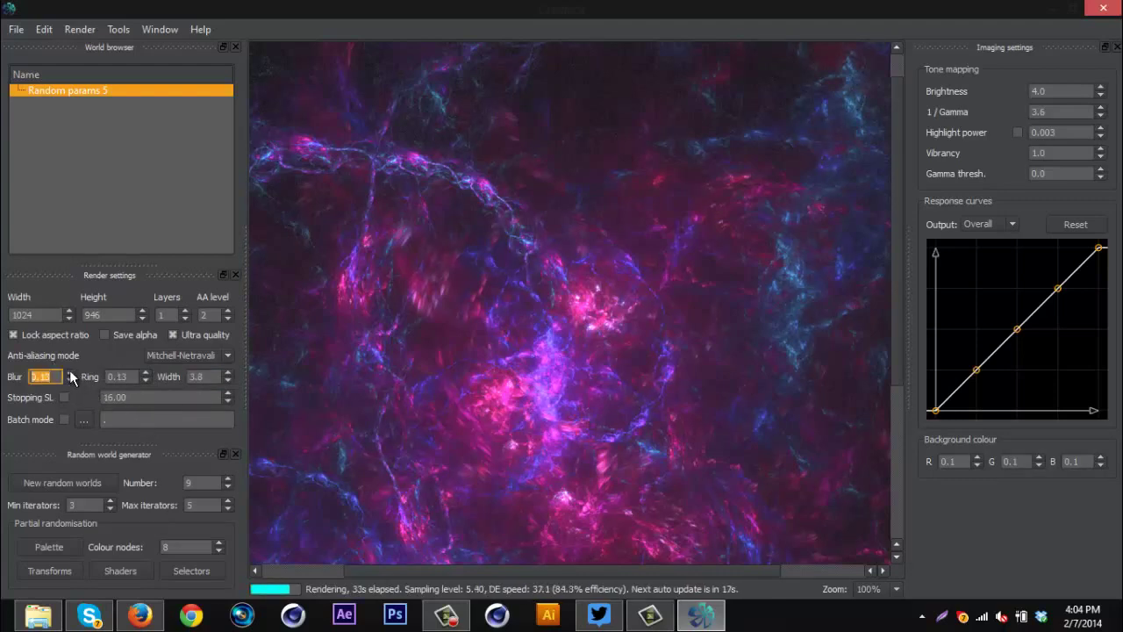
{"action": "left_click", "coordinate": [146, 373]}
{"action": "left_click", "coordinate": [146, 373]}
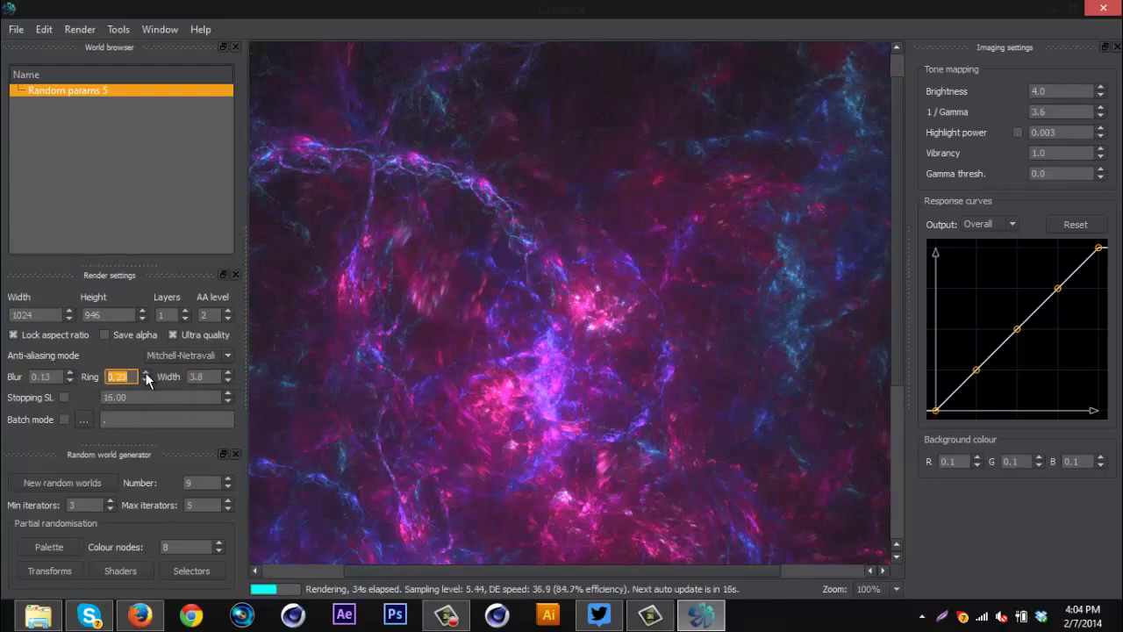
{"action": "left_click", "coordinate": [69, 372]}
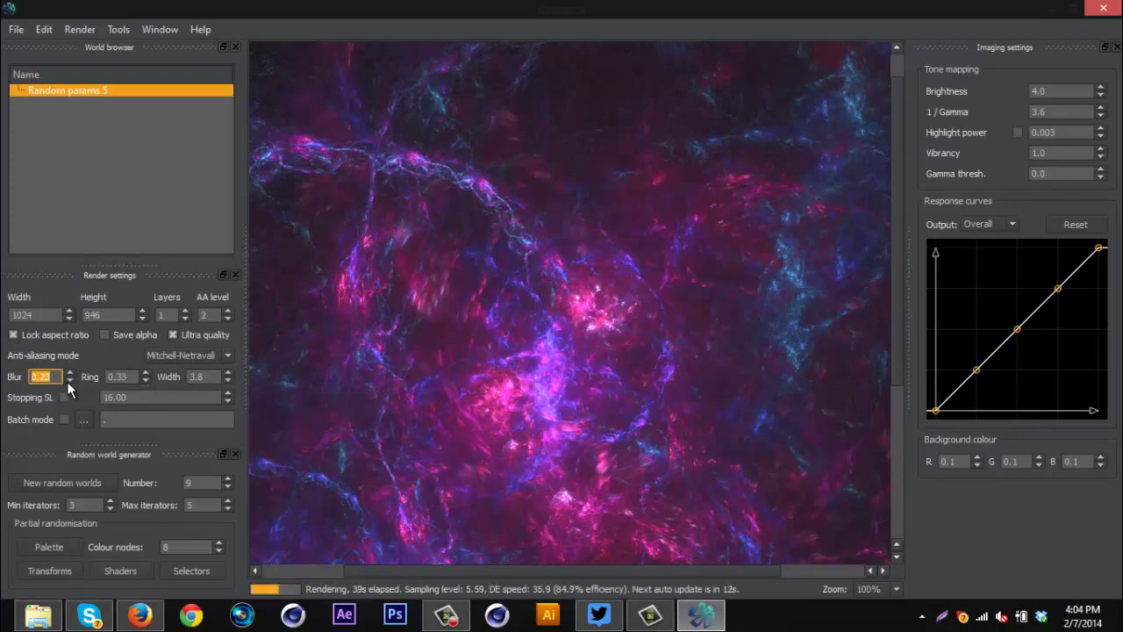
Lower the filter blur to 0.13, then view the Qehzy15 reference image from the 2D Fractals folder
{"action": "left_click", "coordinate": [68, 380]}
{"action": "left_click", "coordinate": [38, 615]}
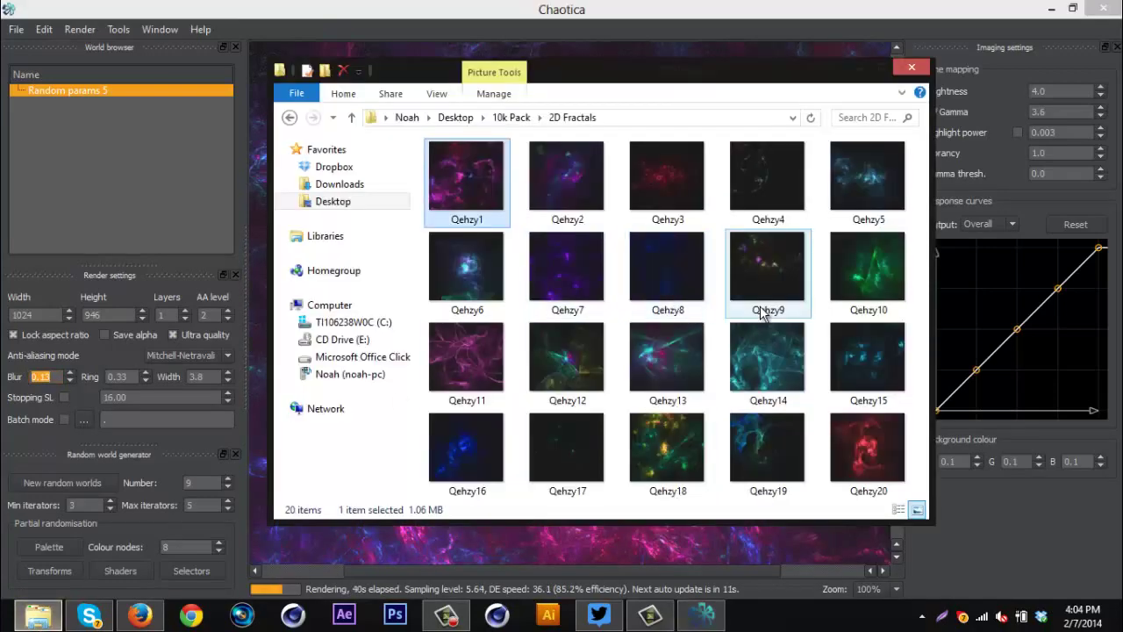
{"action": "left_click", "coordinate": [871, 356]}
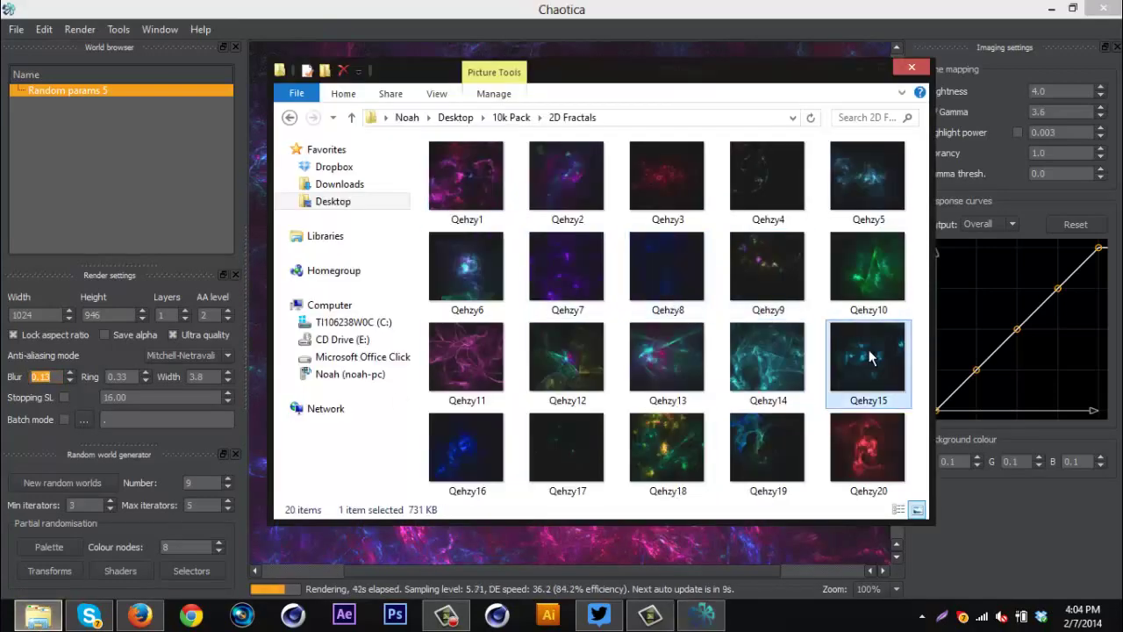
{"action": "double_click", "coordinate": [871, 356]}
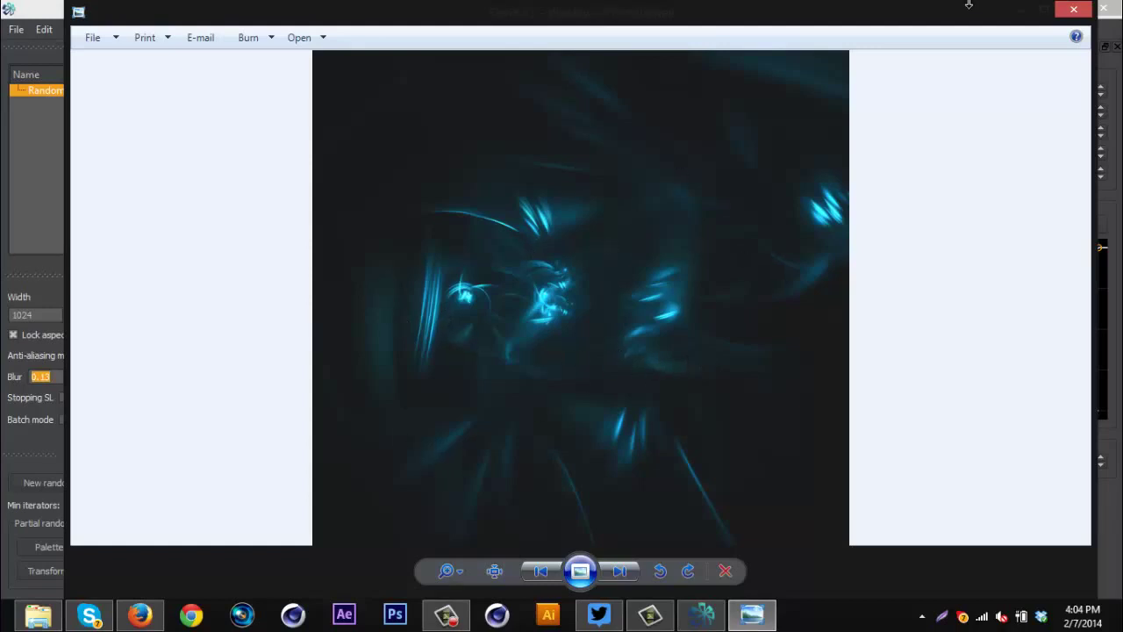
{"action": "left_click", "coordinate": [1073, 9]}
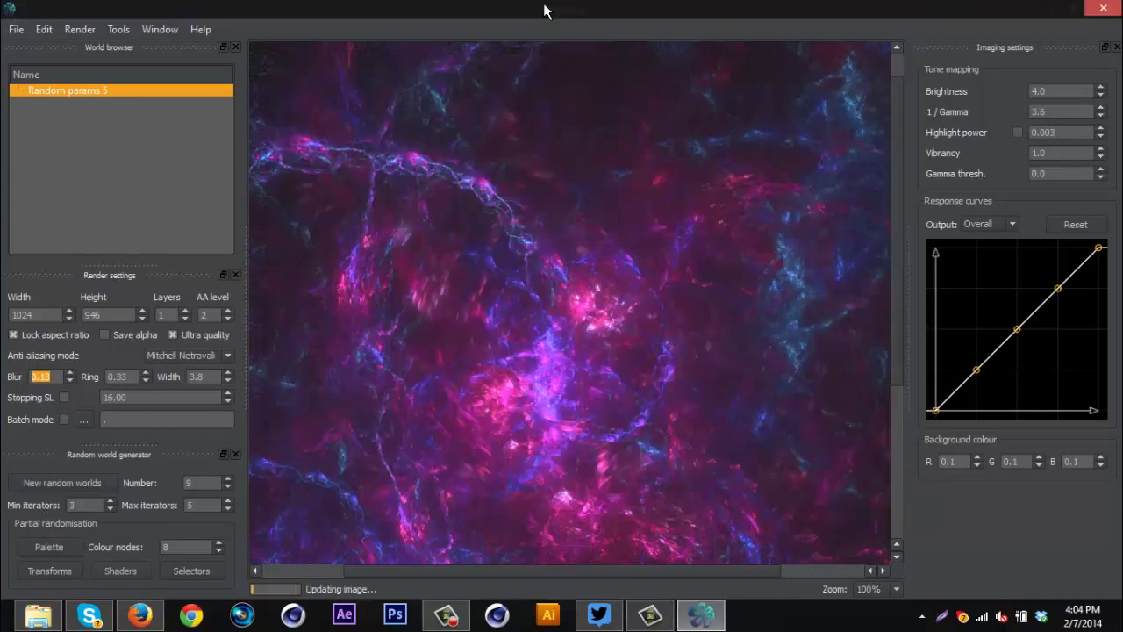
Set the reference folder aside and preview random palette and shader variations of the nebula
{"action": "left_click", "coordinate": [543, 4]}
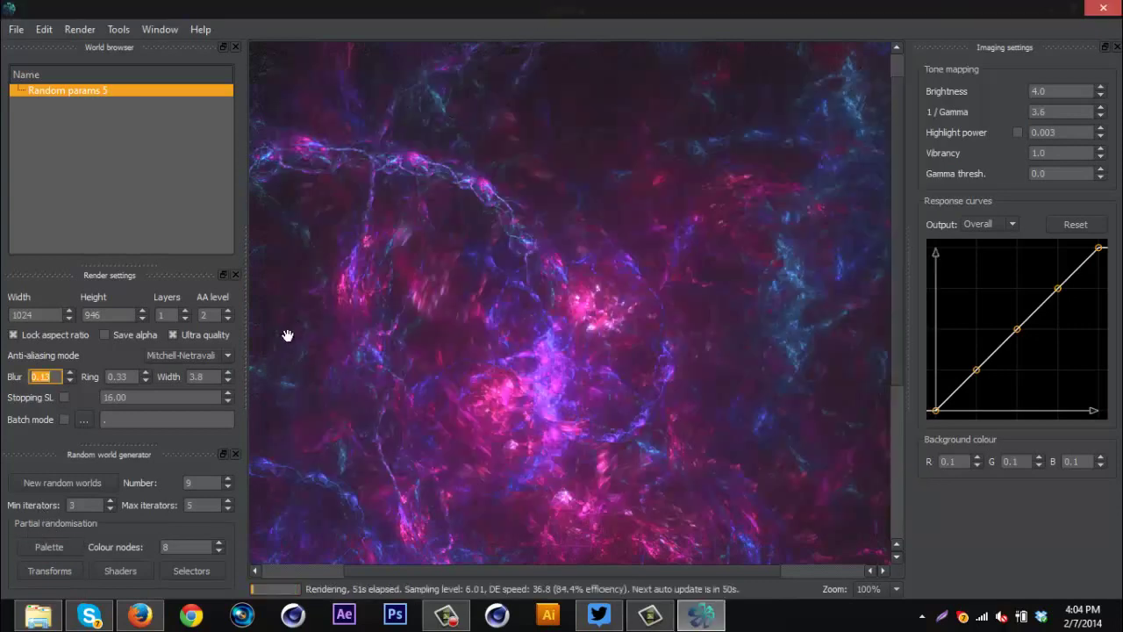
{"action": "left_click", "coordinate": [49, 546]}
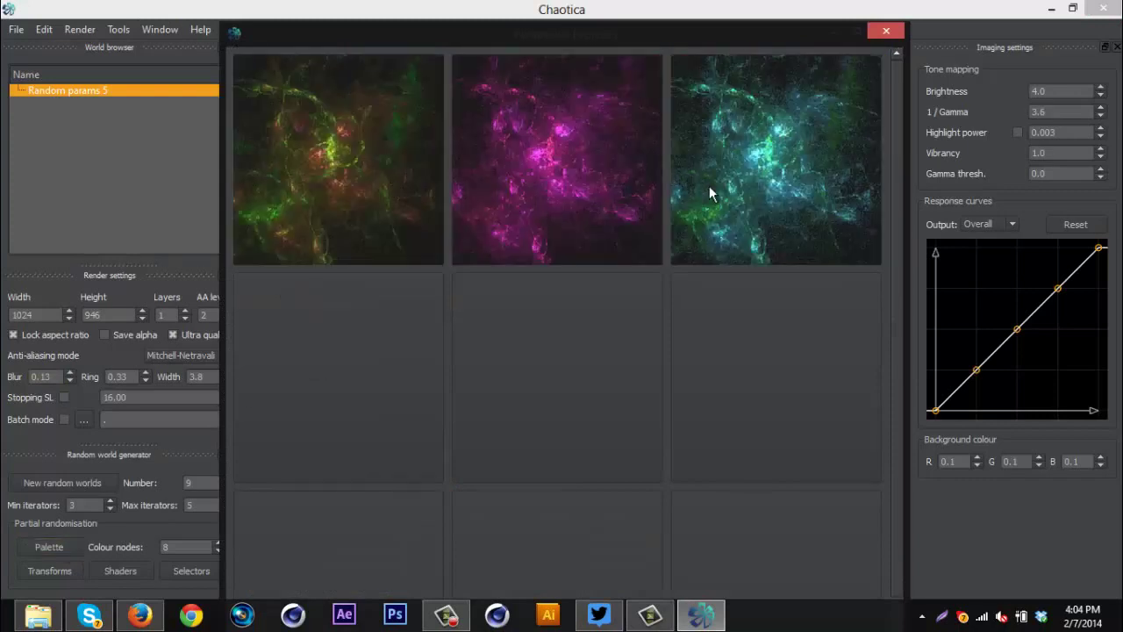
{"action": "left_click", "coordinate": [885, 31]}
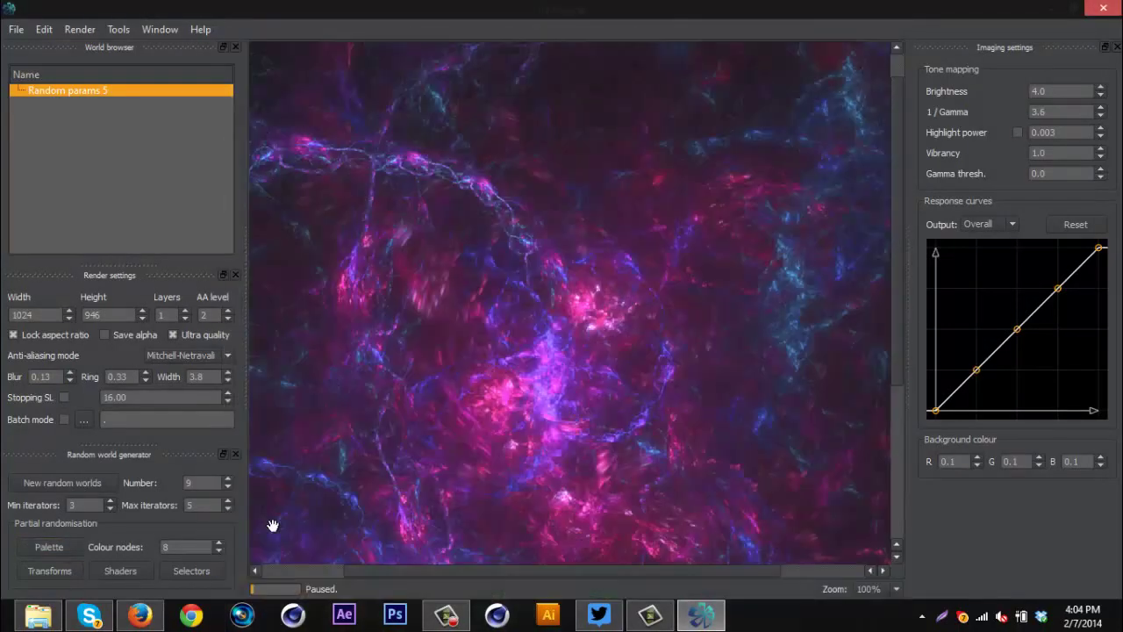
{"action": "left_click", "coordinate": [120, 570]}
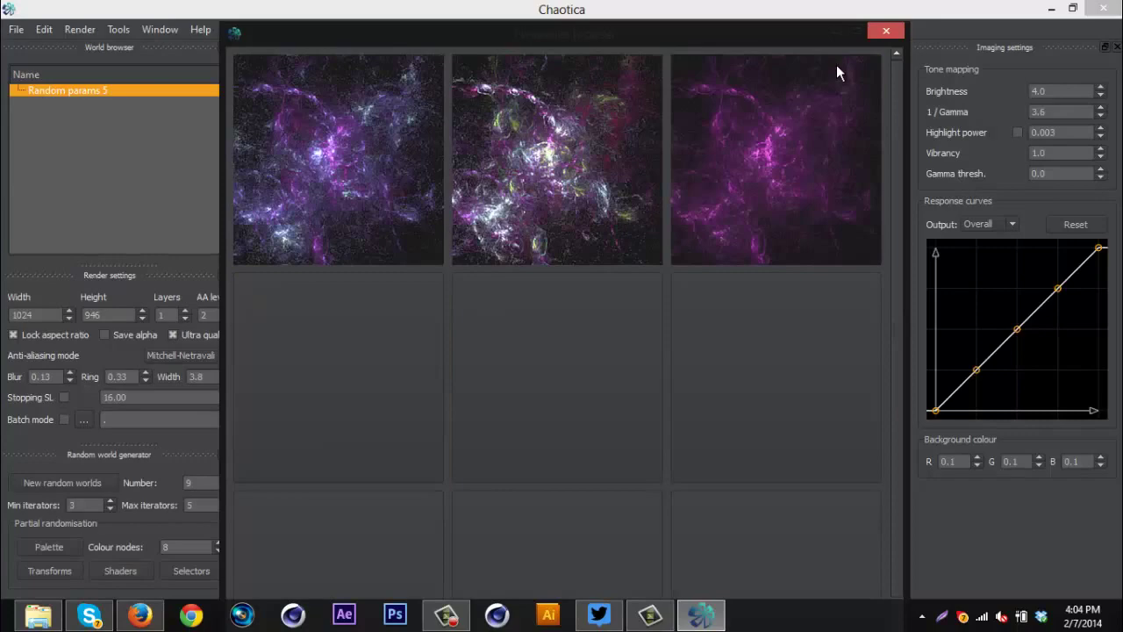
{"action": "left_click", "coordinate": [886, 32]}
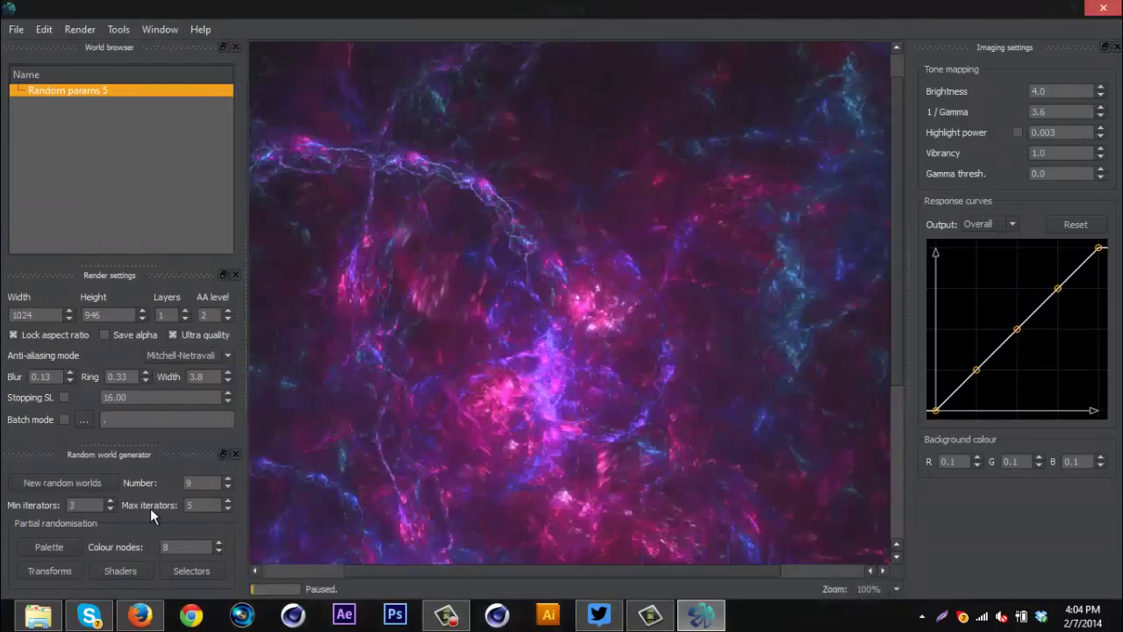
Preview random transform variations, then open the selector variations grid
{"action": "left_click", "coordinate": [48, 570]}
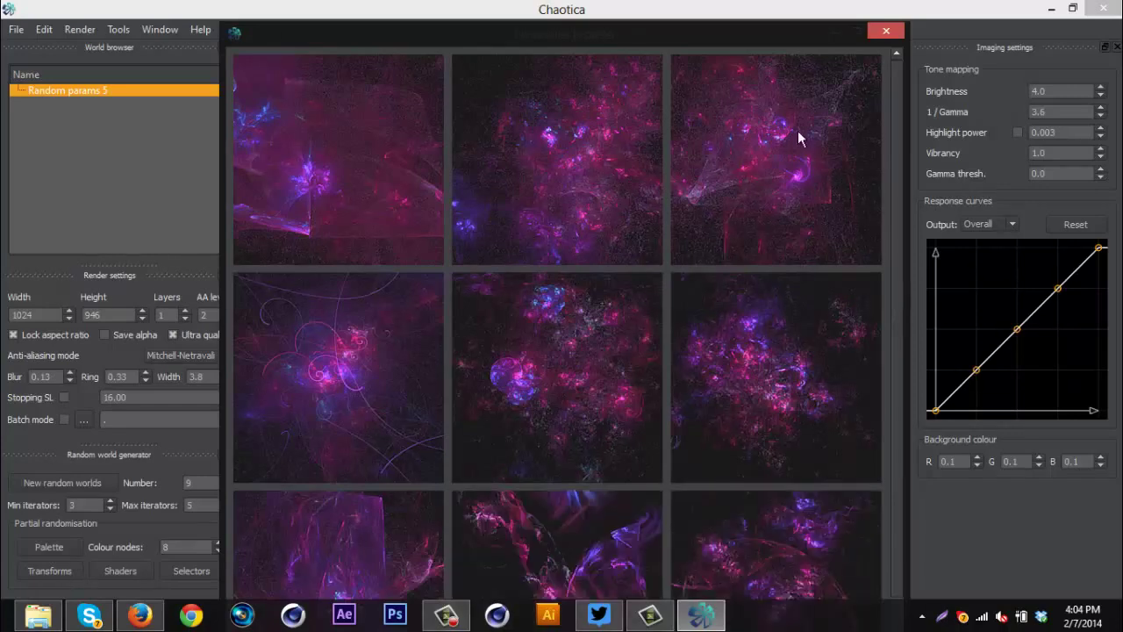
{"action": "left_click", "coordinate": [885, 32]}
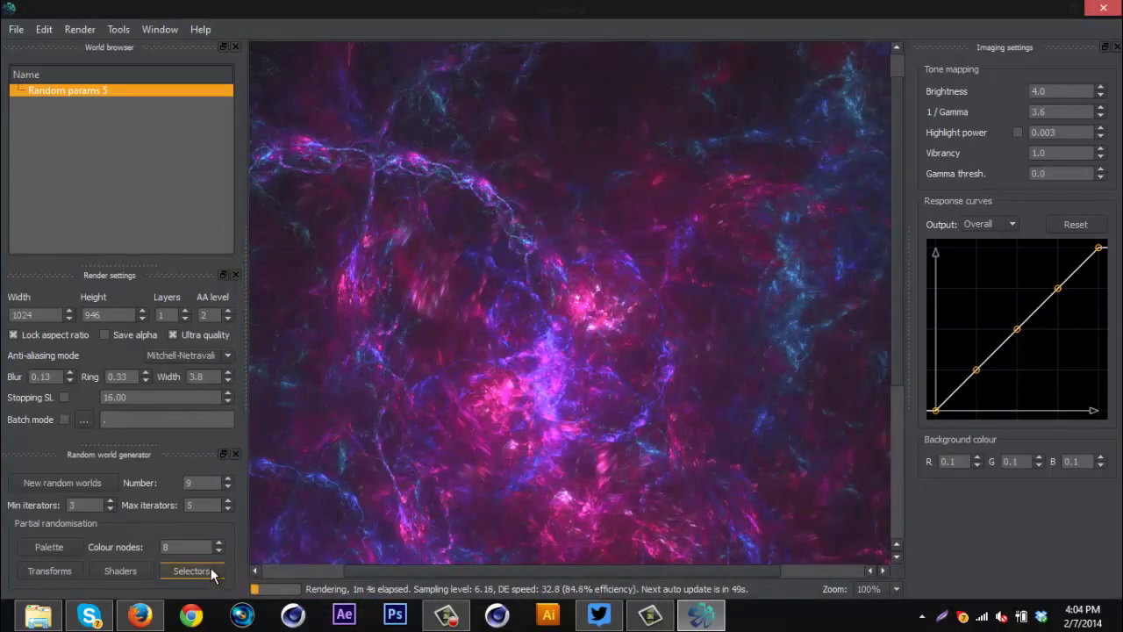
{"action": "left_click", "coordinate": [191, 570]}
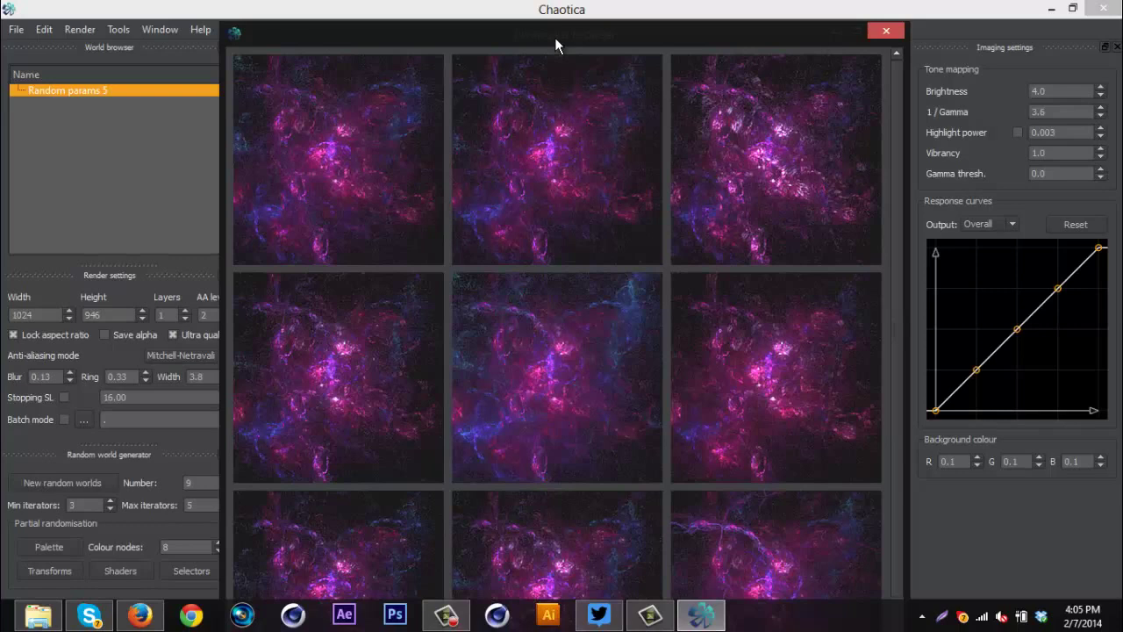
{"action": "left_click_drag", "start_coordinate": [554, 37], "coordinate": [553, 21]}
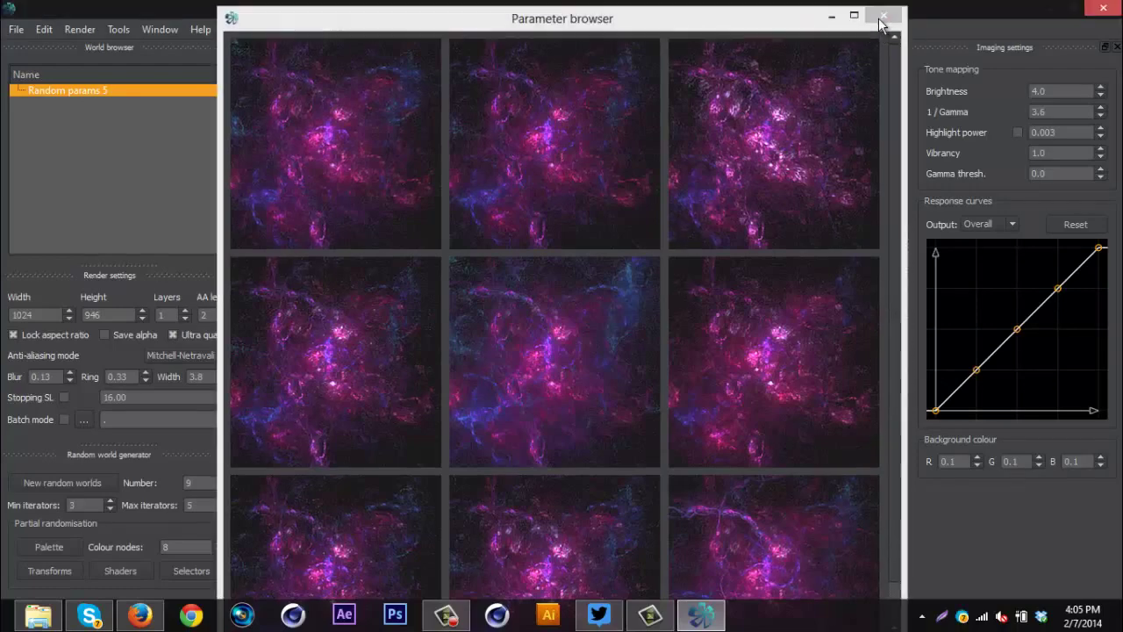
Close the variations browser and pan the nebula within the render view
{"action": "left_click", "coordinate": [882, 17]}
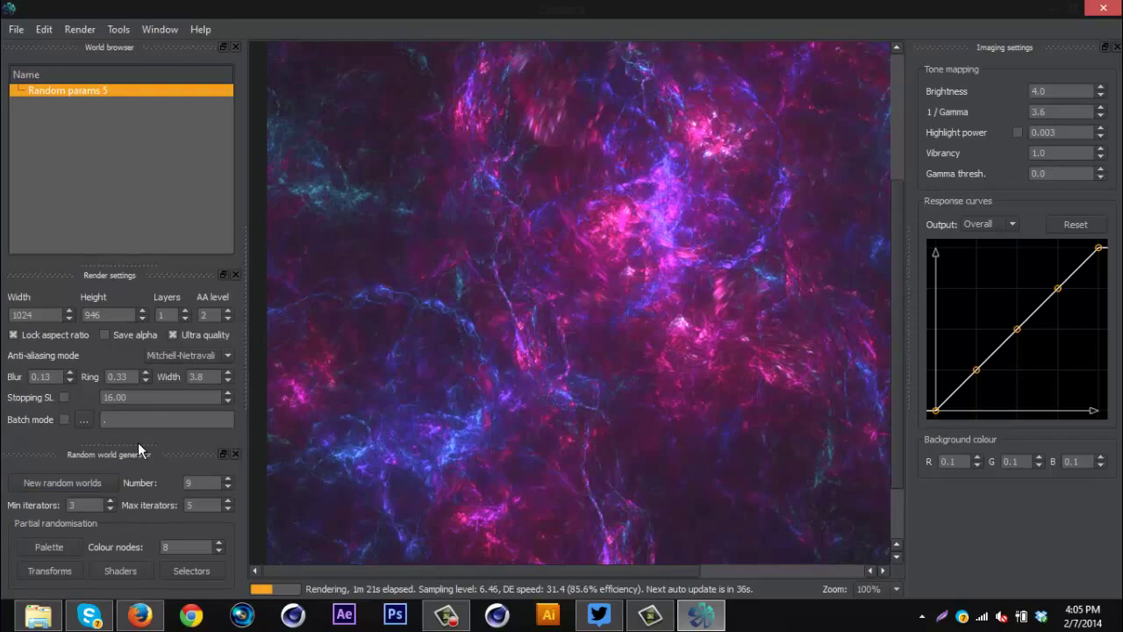
{"action": "left_click_drag", "start_coordinate": [709, 276], "coordinate": [640, 400]}
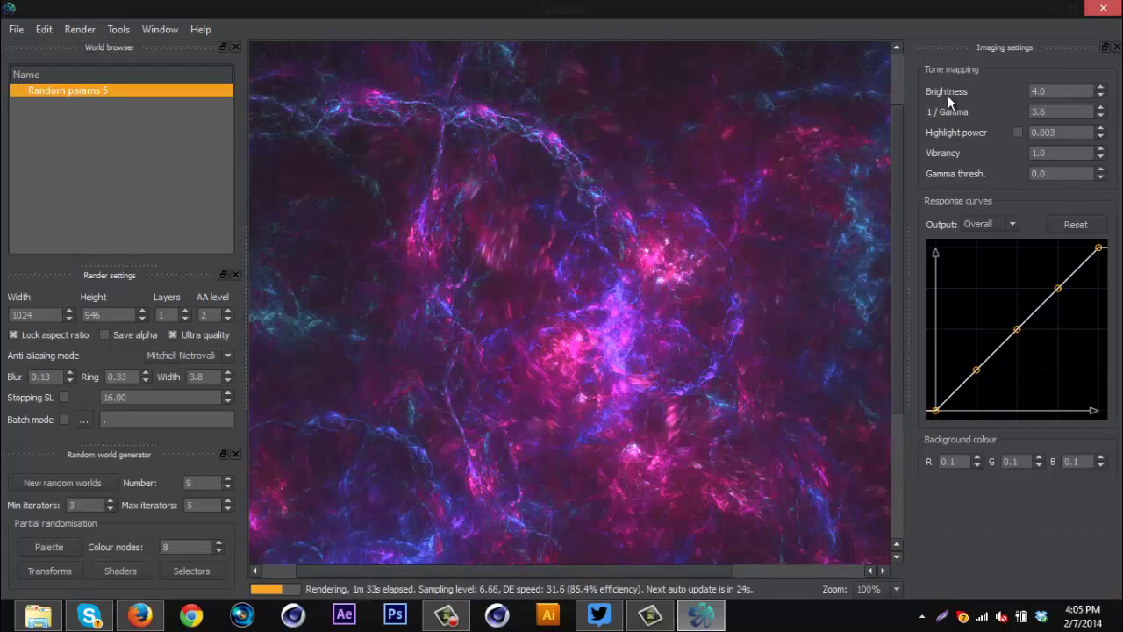
Lower tone-mapping Brightness from 4.0 to 3.0 and set 1/Gamma to 3.0, after briefly trying 2.0
{"action": "left_click", "coordinate": [1100, 103]}
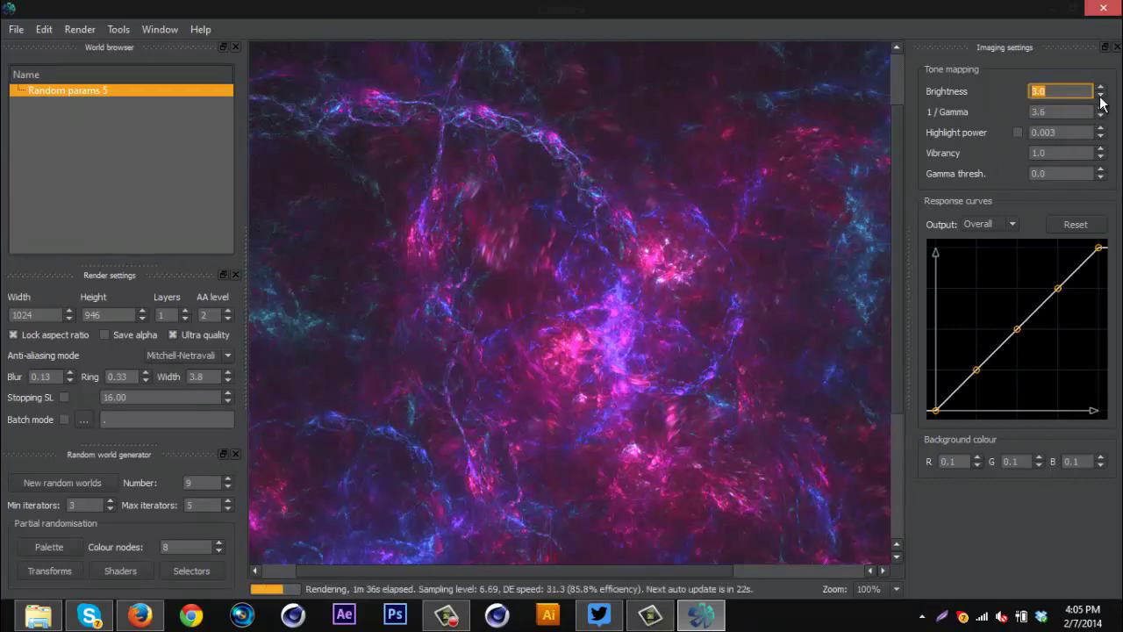
{"action": "left_click", "coordinate": [1100, 117]}
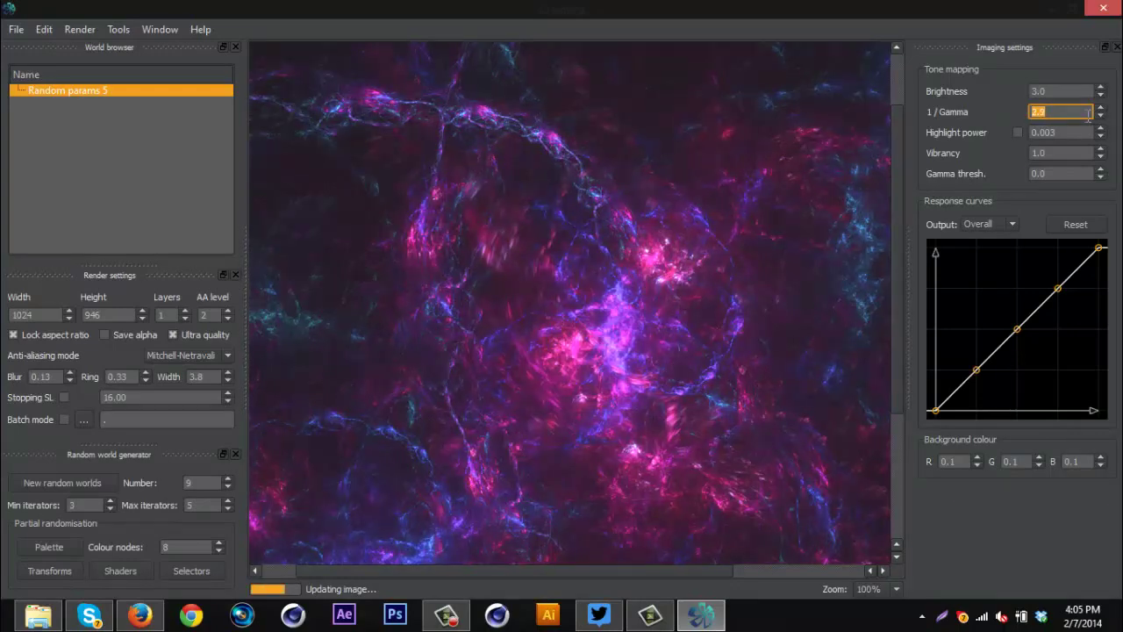
{"action": "type", "text": "2"}
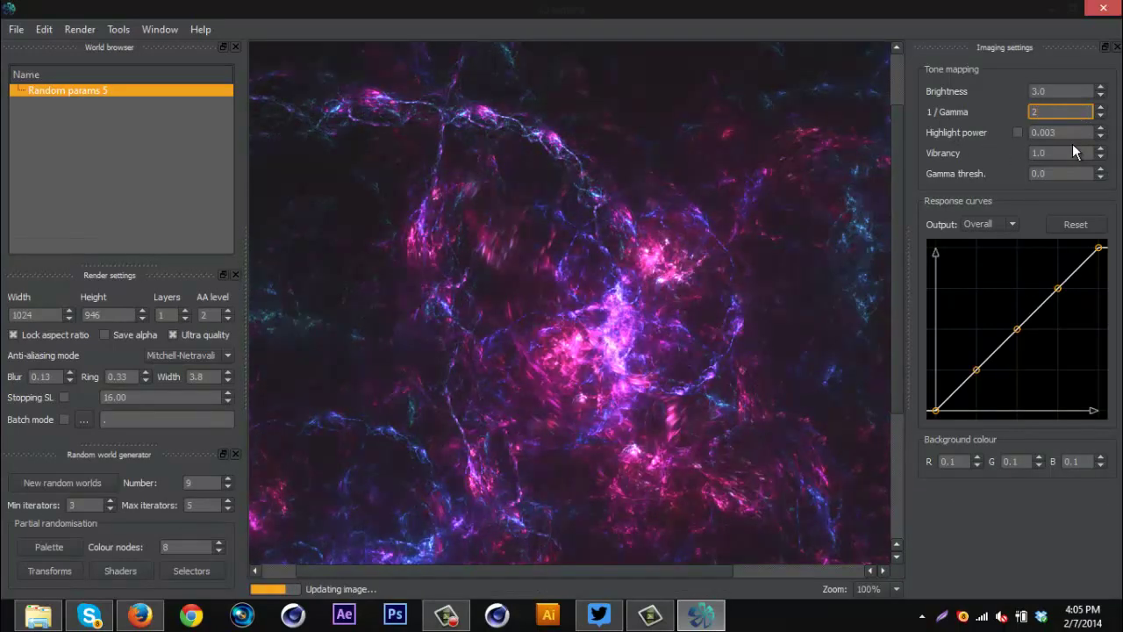
{"action": "left_click", "coordinate": [1072, 132]}
{"action": "left_click_drag", "start_coordinate": [626, 247], "coordinate": [754, 350]}
{"action": "double_click", "coordinate": [1062, 112]}
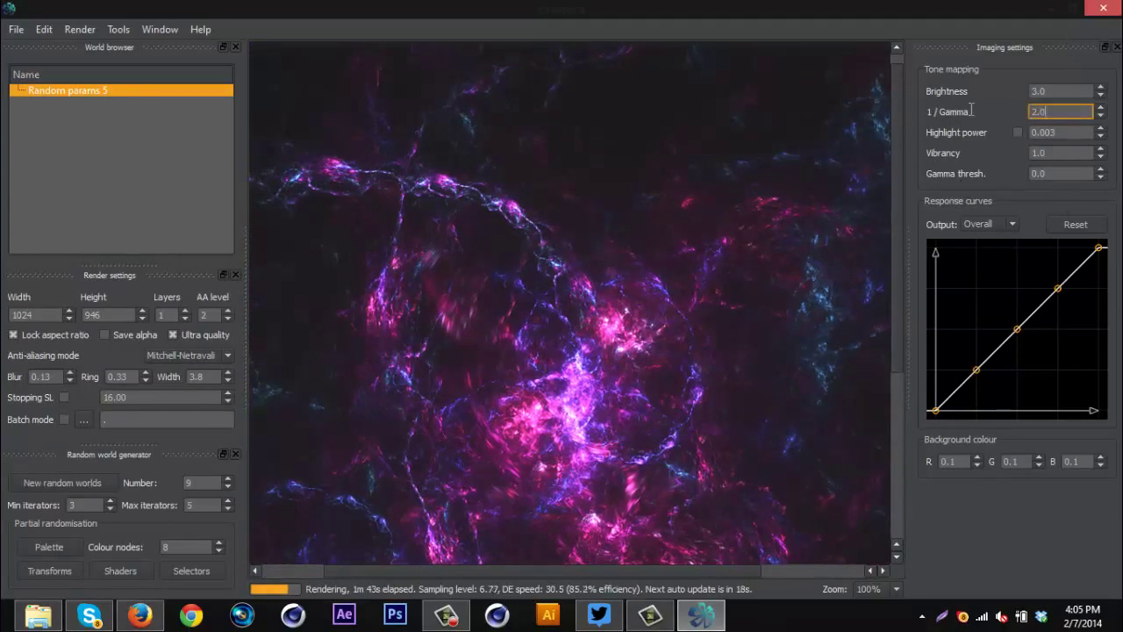
{"action": "type", "text": "3"}
{"action": "left_click", "coordinate": [1069, 132]}
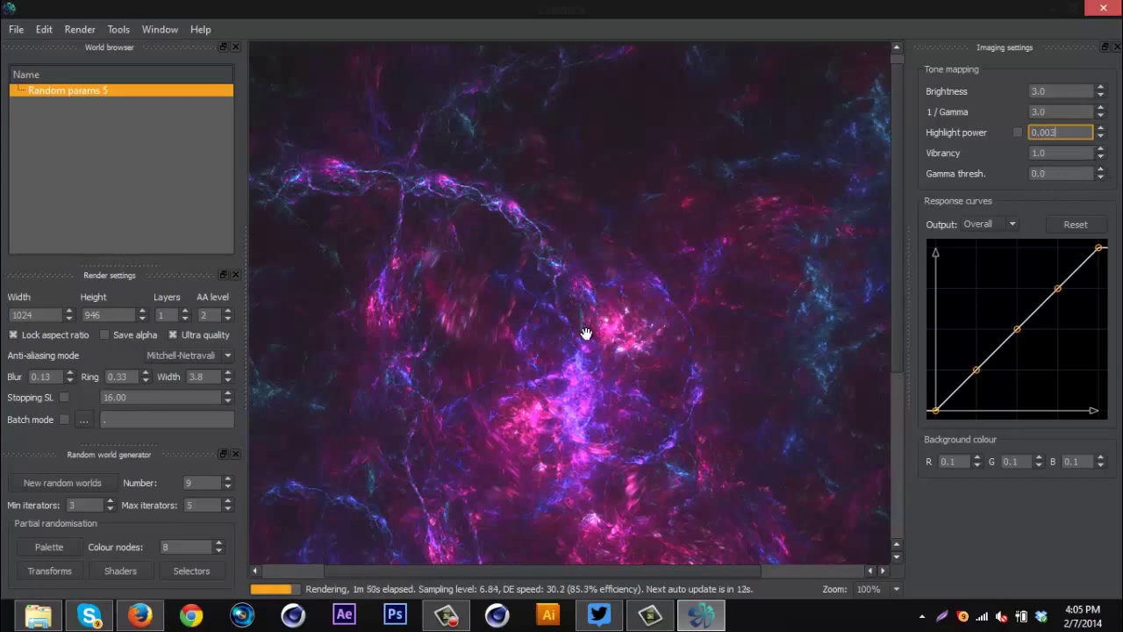
{"action": "left_click_drag", "start_coordinate": [587, 334], "coordinate": [717, 363]}
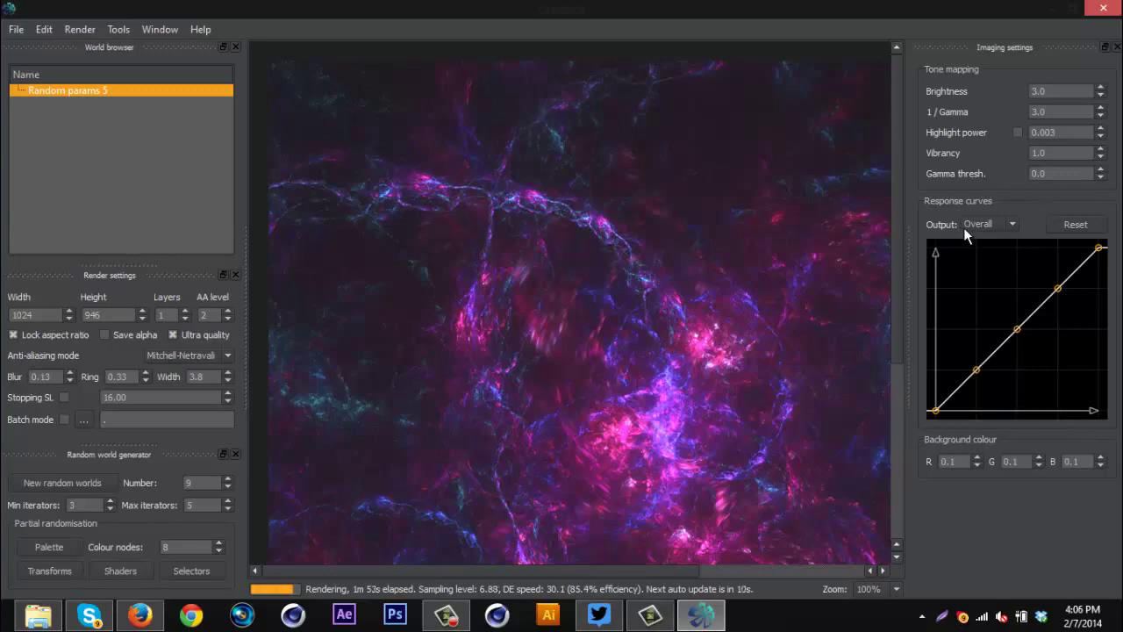
{"action": "left_click", "coordinate": [1013, 224]}
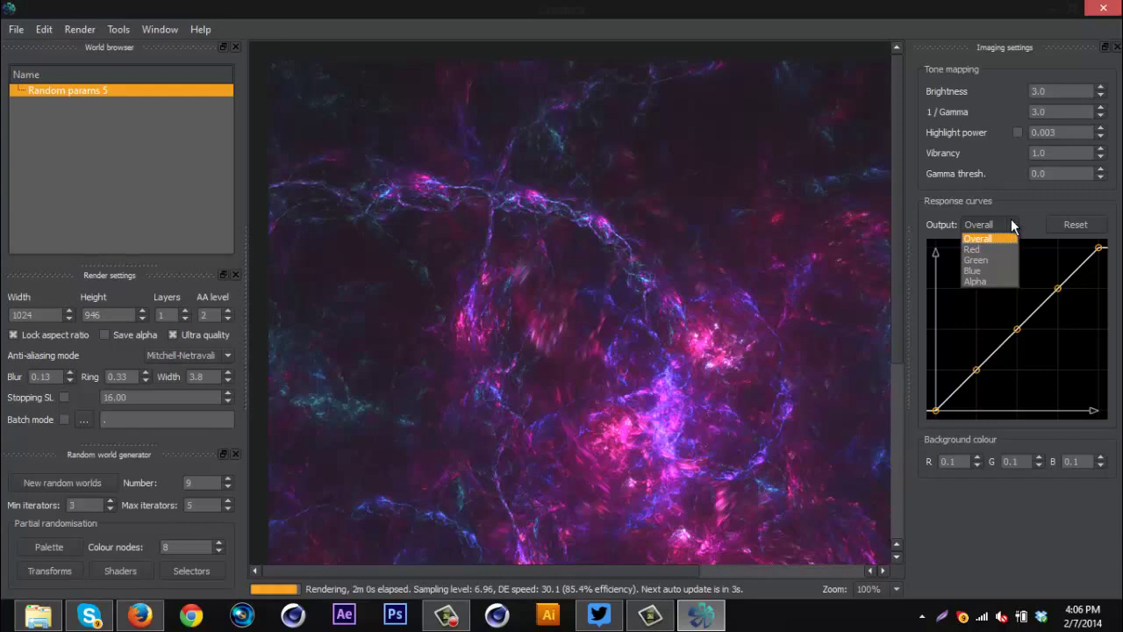
{"action": "left_click", "coordinate": [1010, 235]}
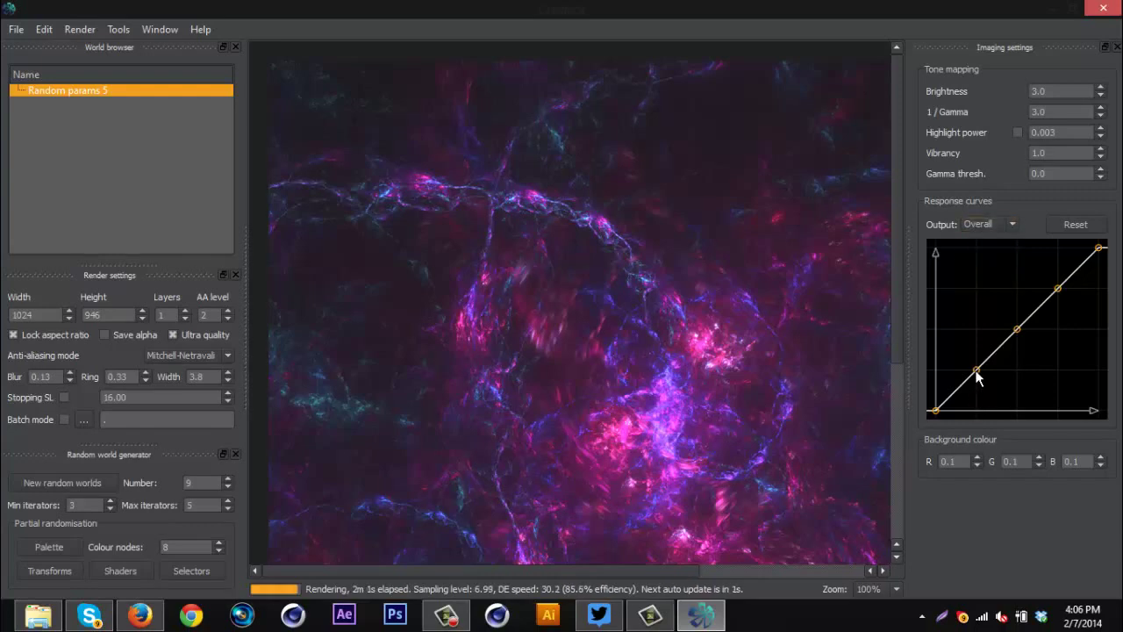
{"action": "left_click_drag", "start_coordinate": [976, 371], "coordinate": [978, 378]}
{"action": "left_click_drag", "start_coordinate": [1057, 288], "coordinate": [1050, 271]}
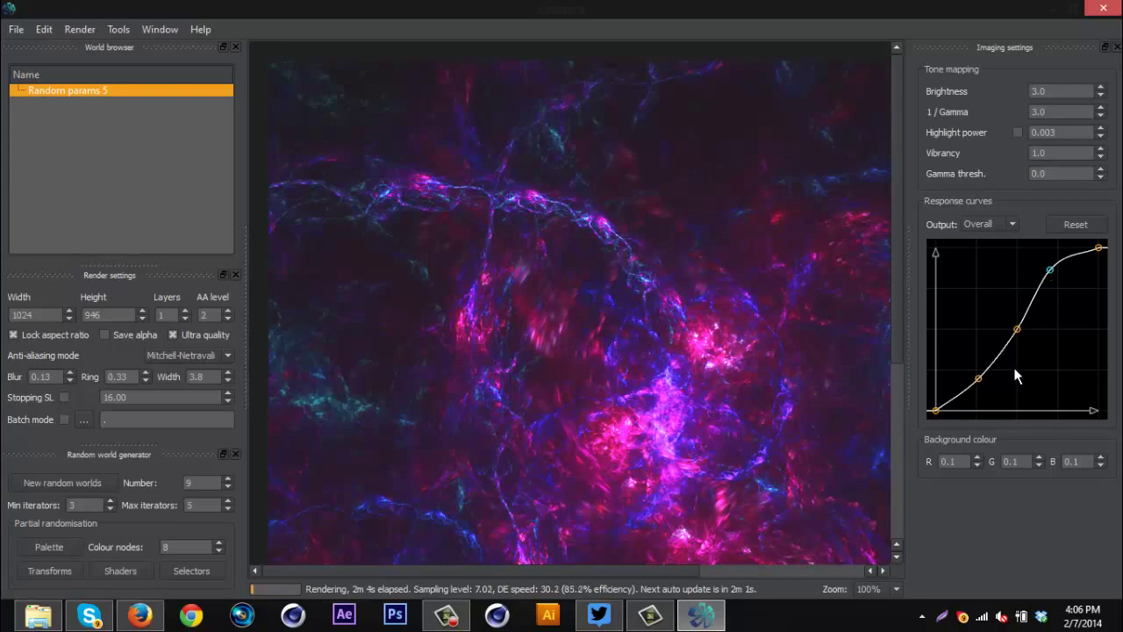
{"action": "left_click_drag", "start_coordinate": [978, 382], "coordinate": [972, 375]}
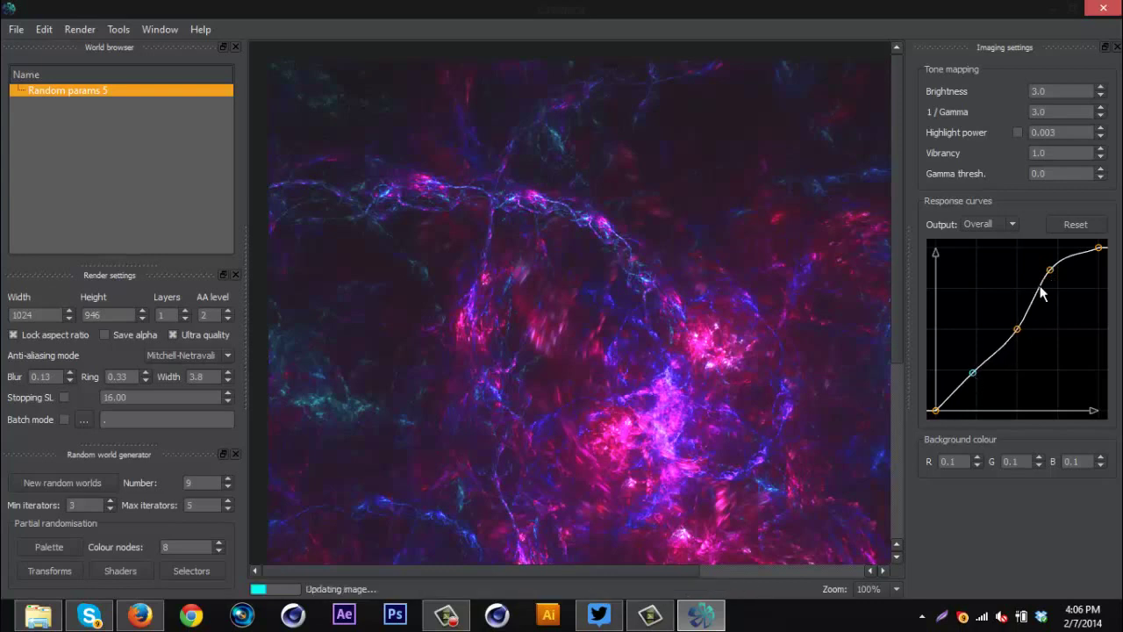
{"action": "left_click_drag", "start_coordinate": [1052, 268], "coordinate": [1060, 275]}
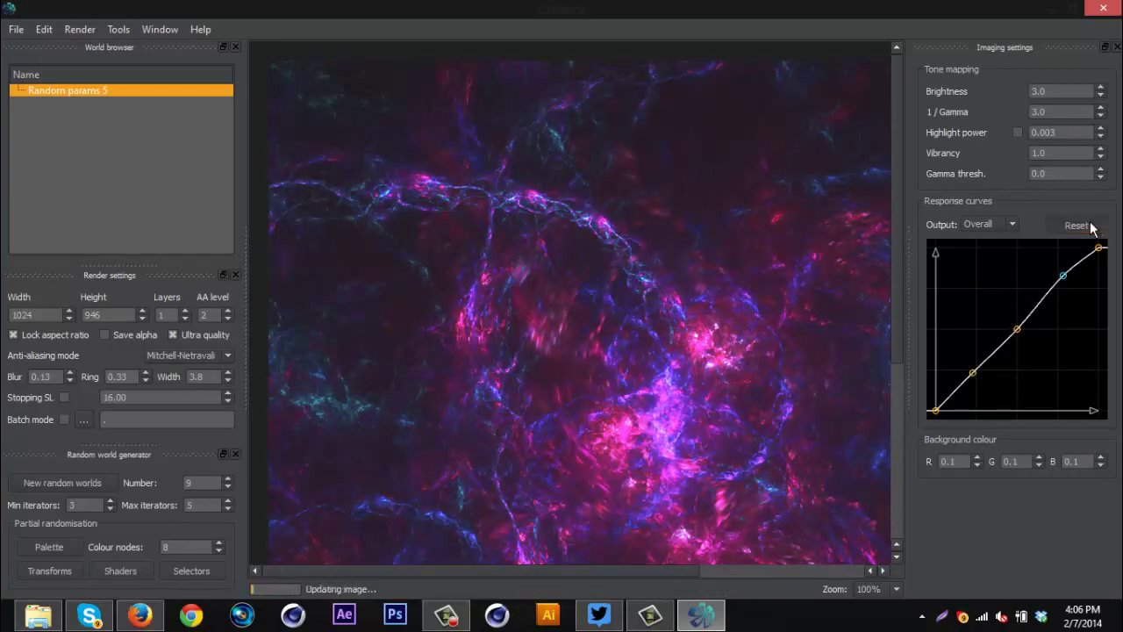
{"action": "left_click", "coordinate": [1075, 224]}
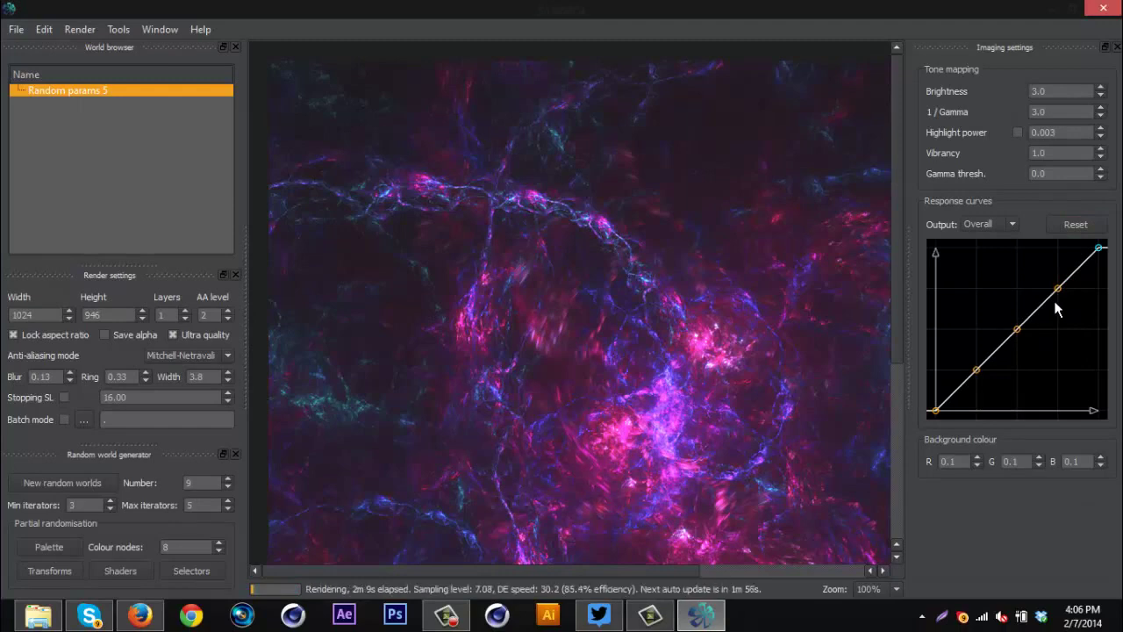
{"action": "left_click", "coordinate": [977, 457]}
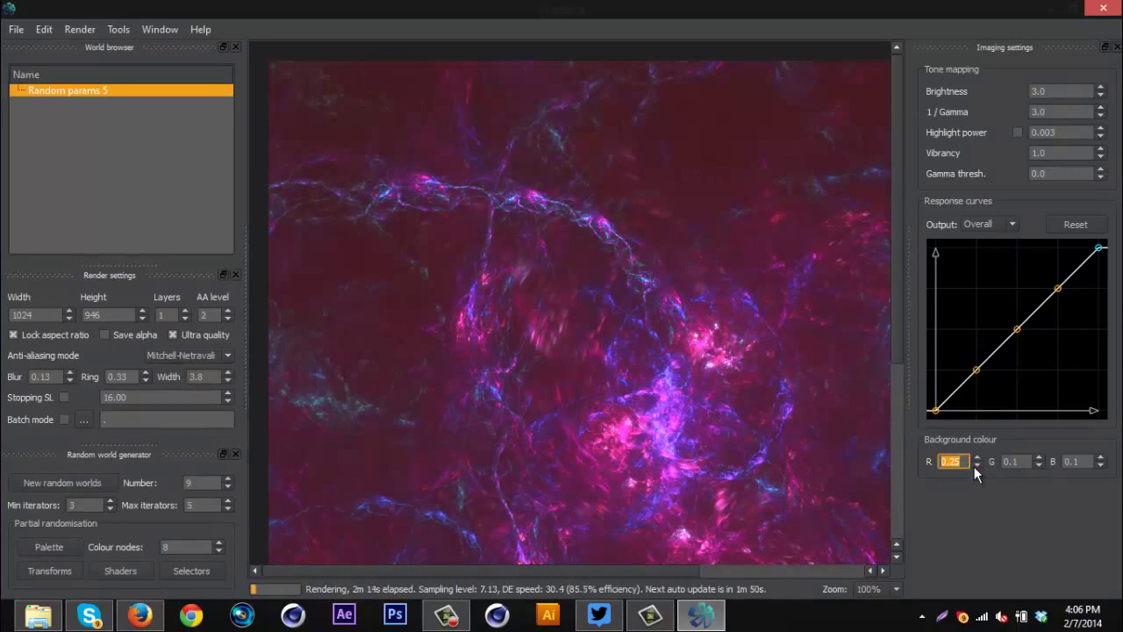
{"action": "left_click", "coordinate": [975, 466]}
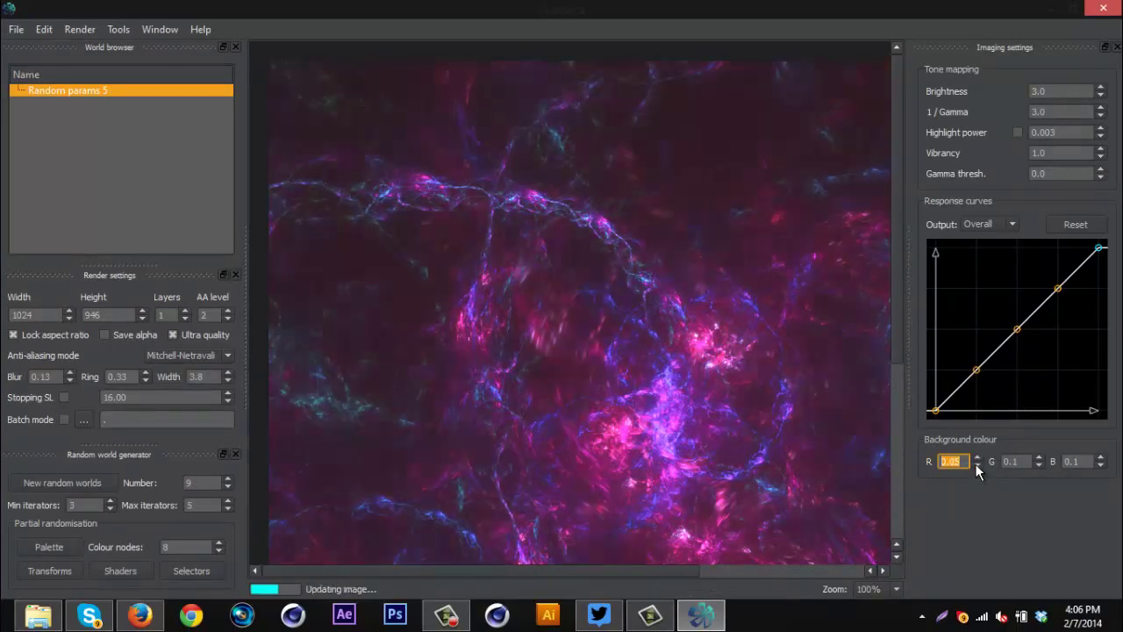
{"action": "type", "text": "0.1"}
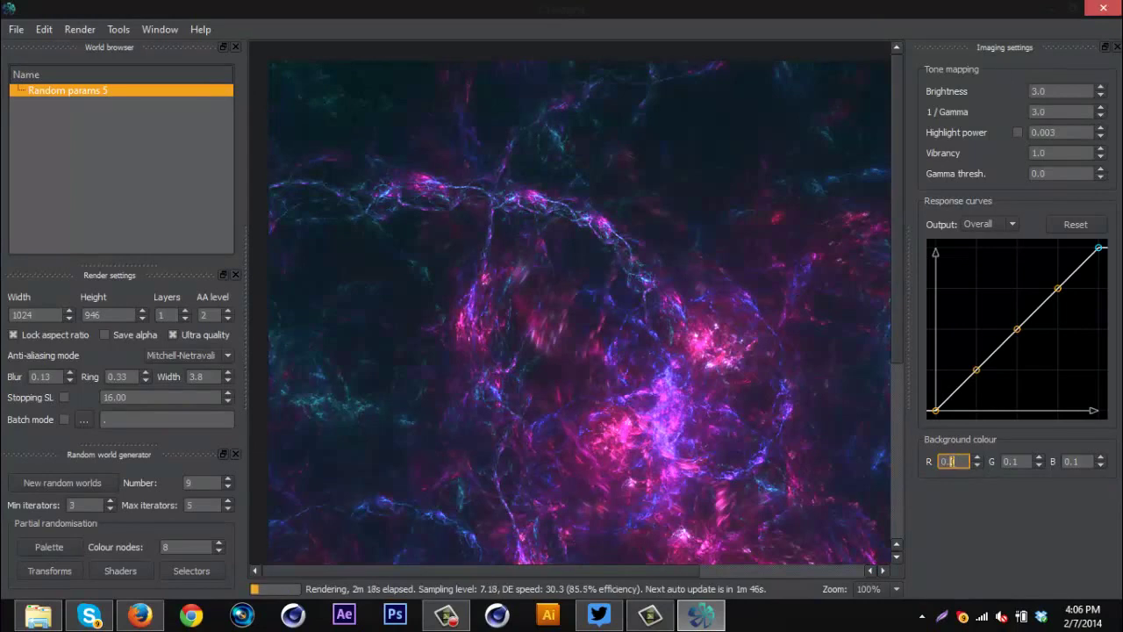
{"action": "key", "text": "Return"}
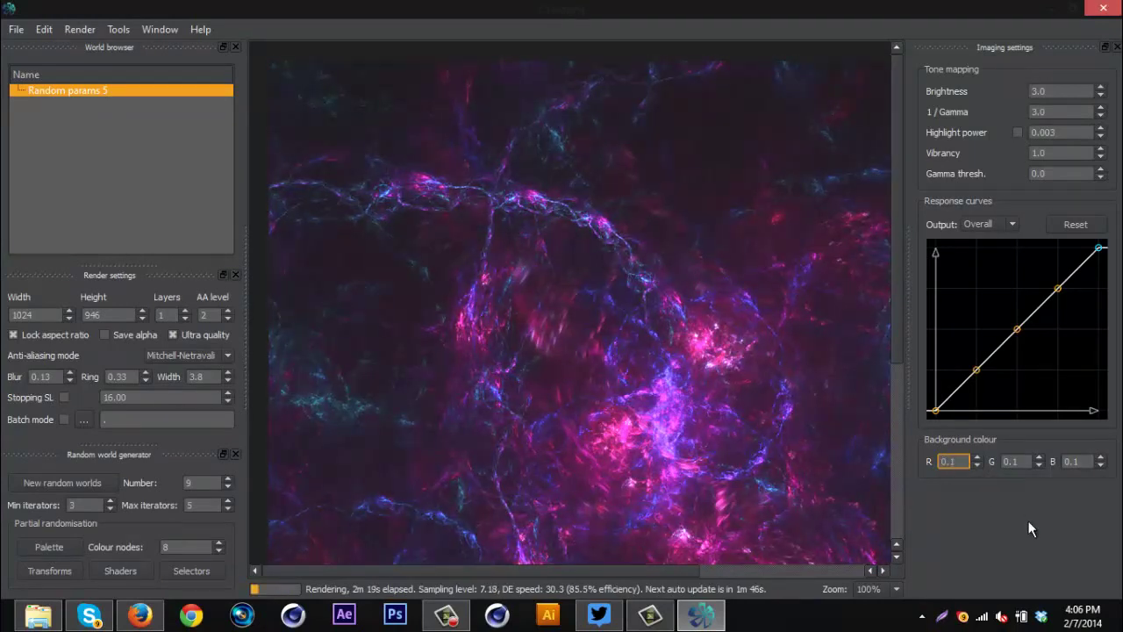
{"action": "left_click_drag", "start_coordinate": [461, 327], "coordinate": [857, 514]}
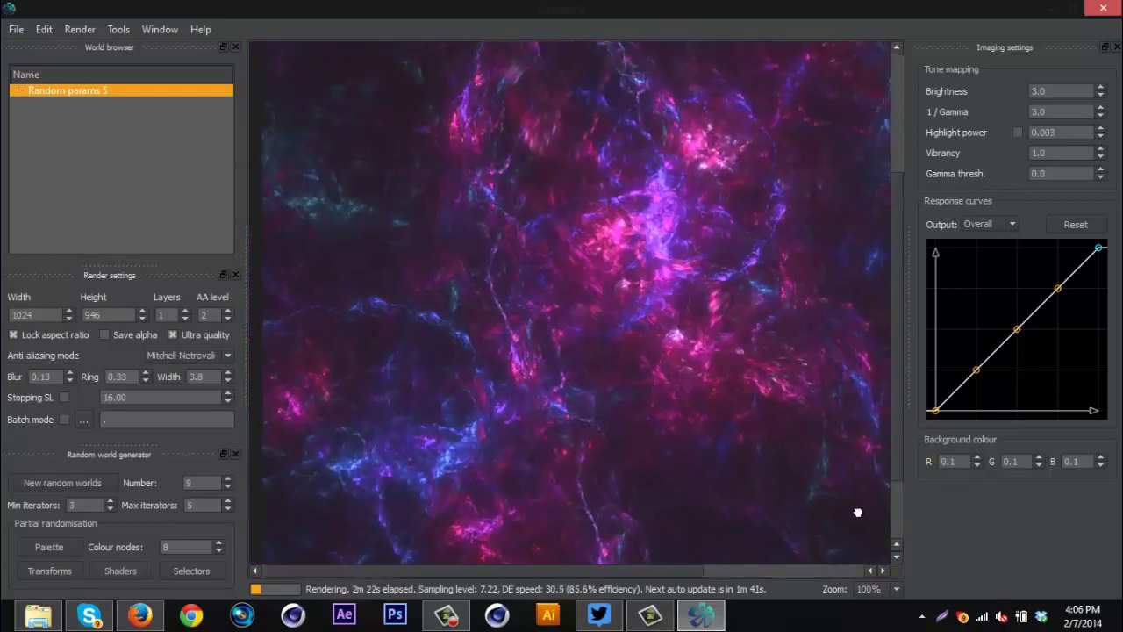
Show the Camtasia Recorder capture controls and move them lower over the Chaotica render
{"action": "left_click", "coordinate": [445, 617]}
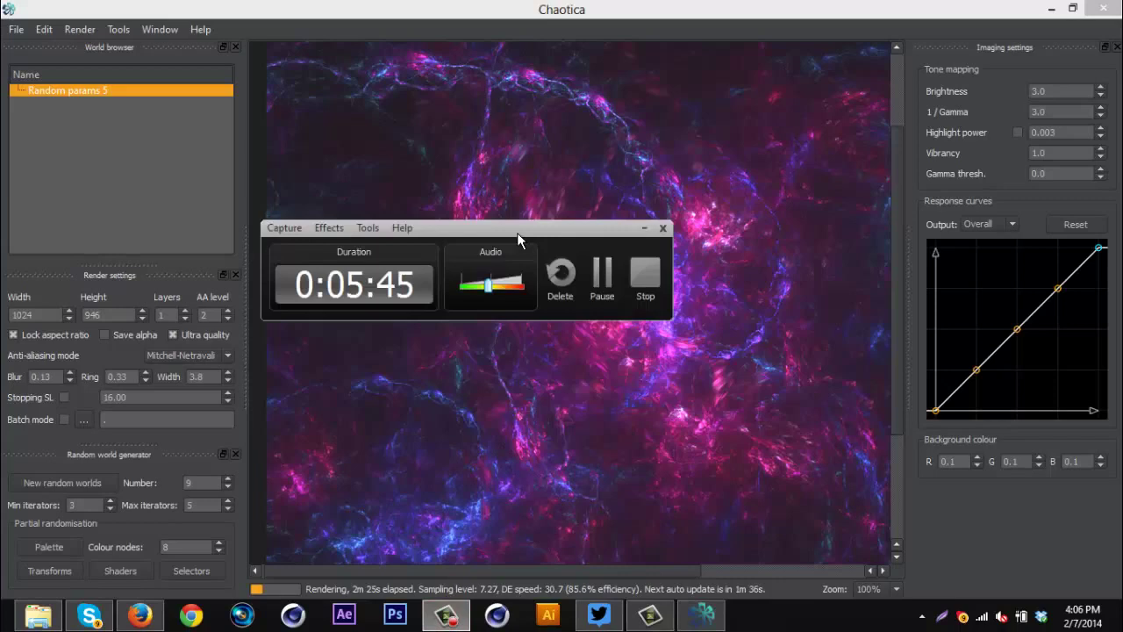
{"action": "left_click_drag", "start_coordinate": [516, 233], "coordinate": [671, 431]}
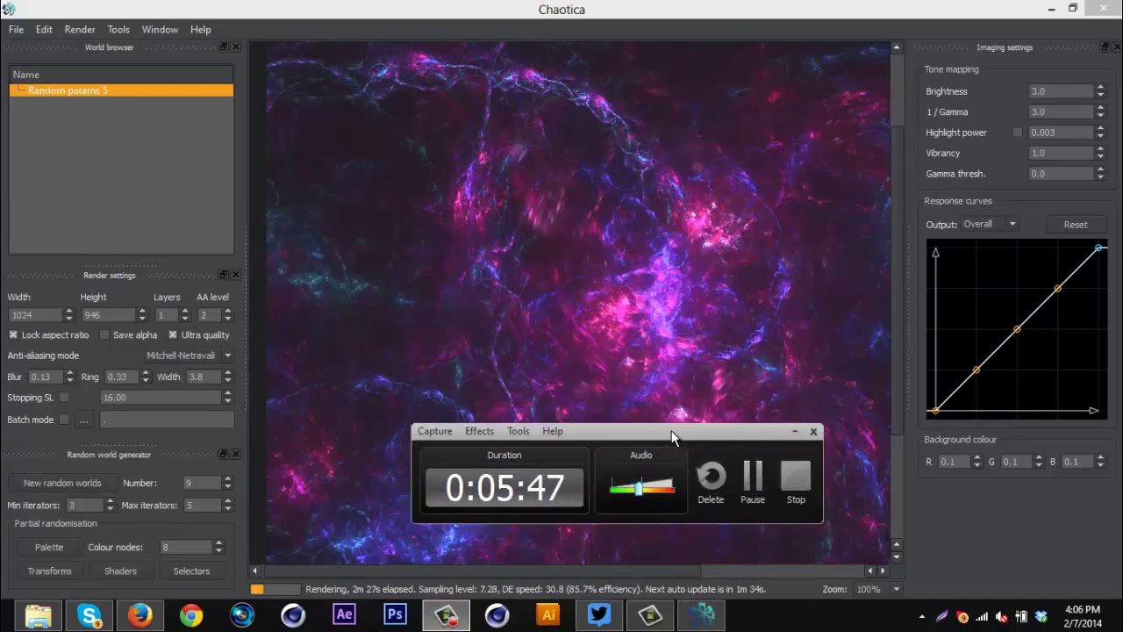